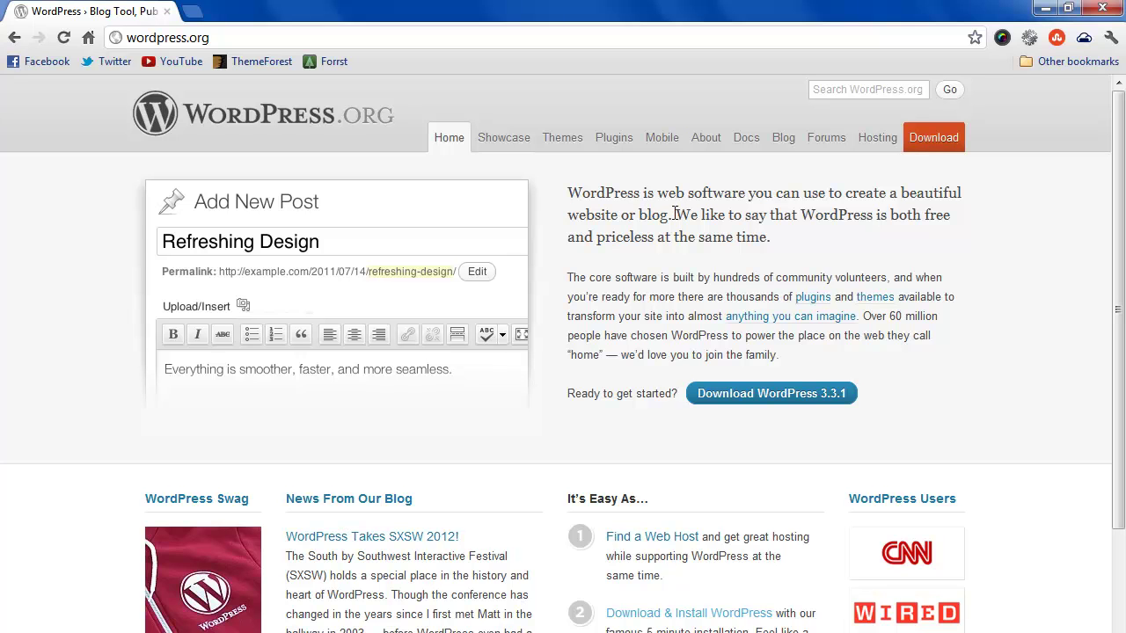
Download the WordPress 3.3.1 .zip package from wordpress.org.
click(767, 394)
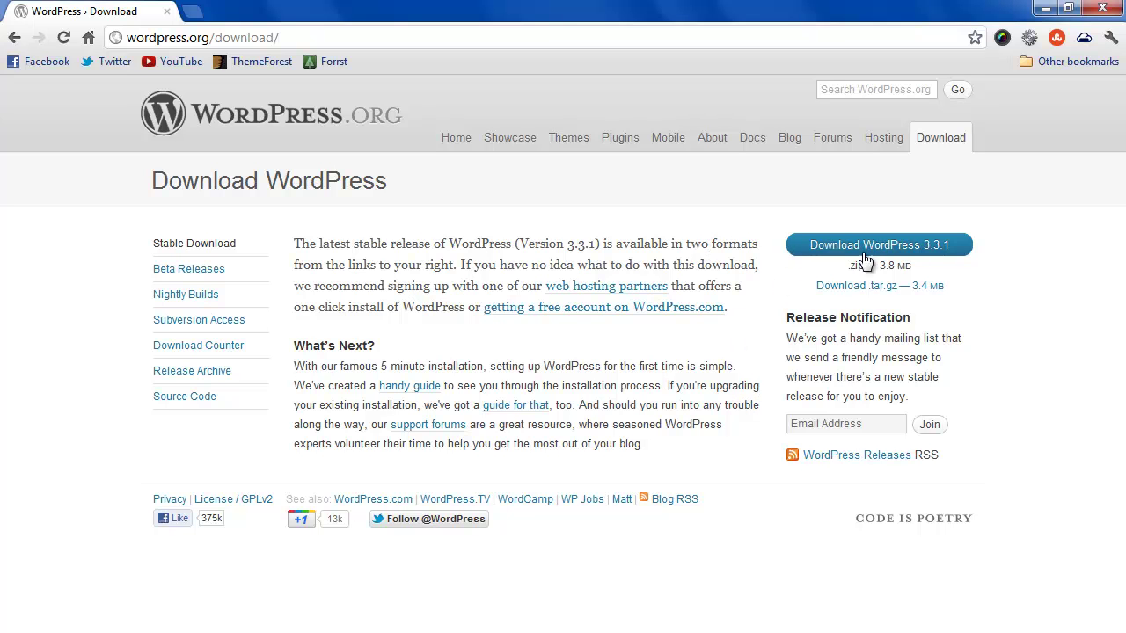
click(869, 249)
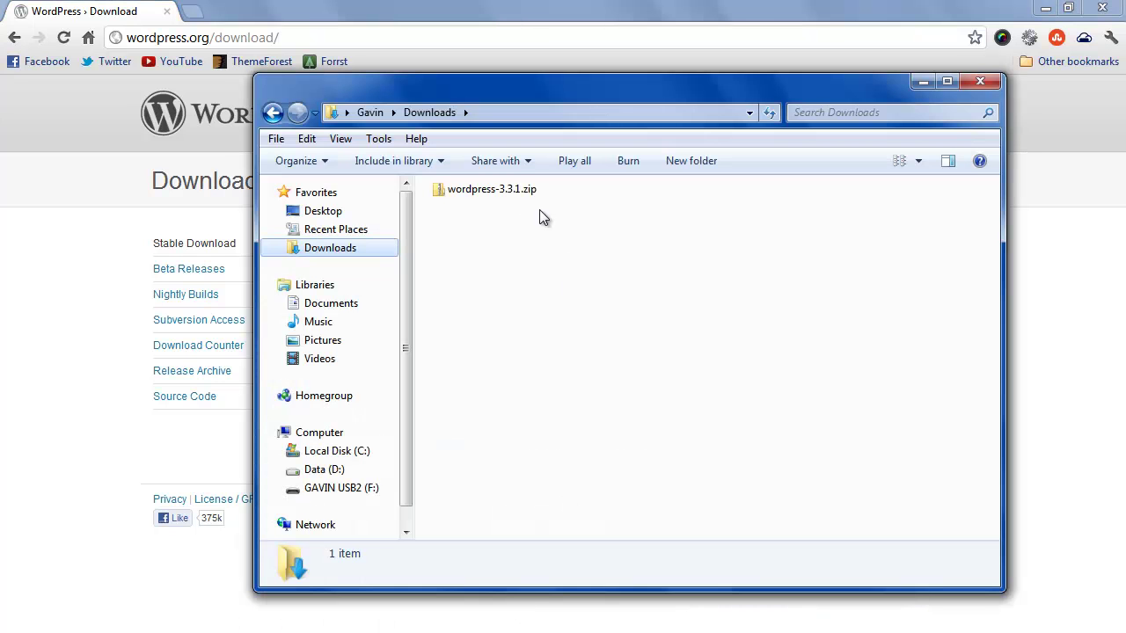
Extract wordpress-3.3.1.zip in Downloads into its own wordpress-3.3.1 folder.
click(514, 191)
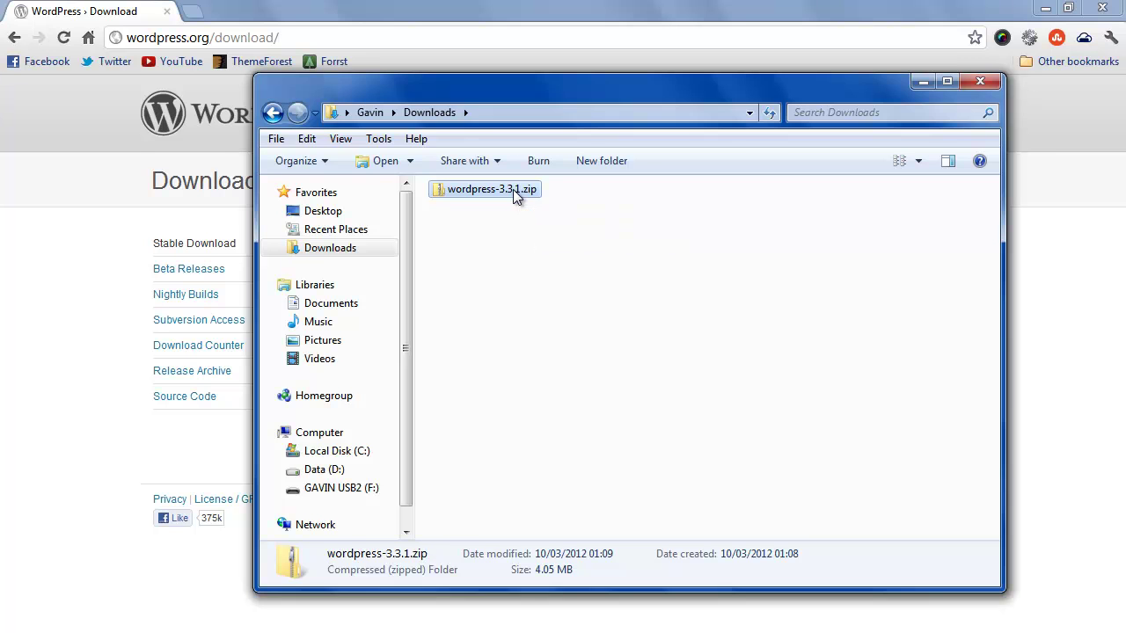
right_click(515, 193)
click(581, 247)
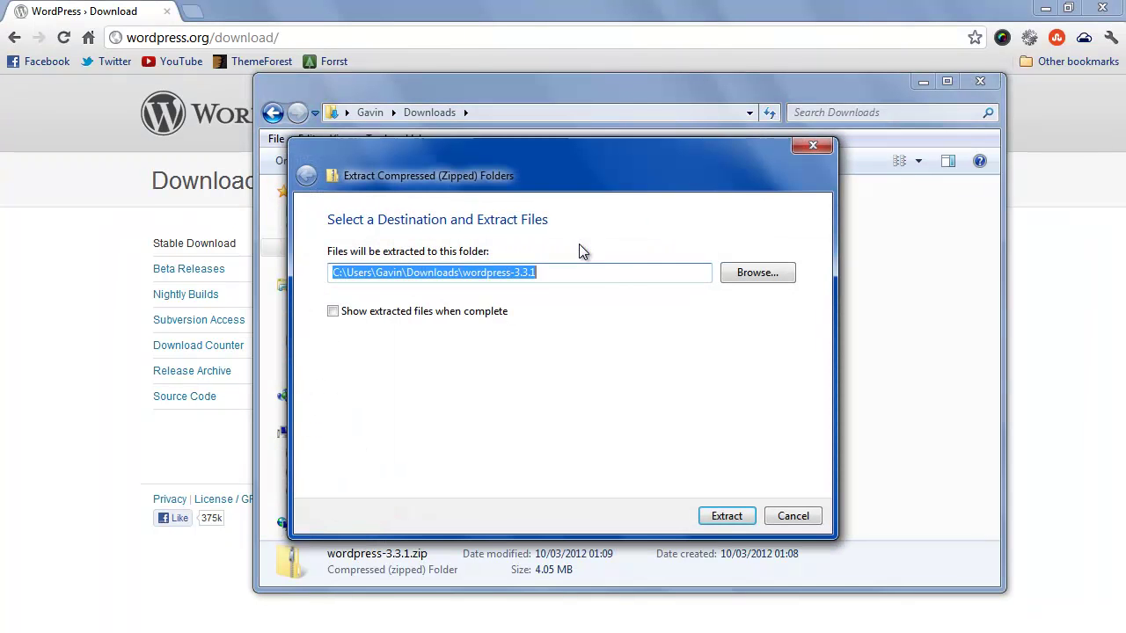
click(744, 515)
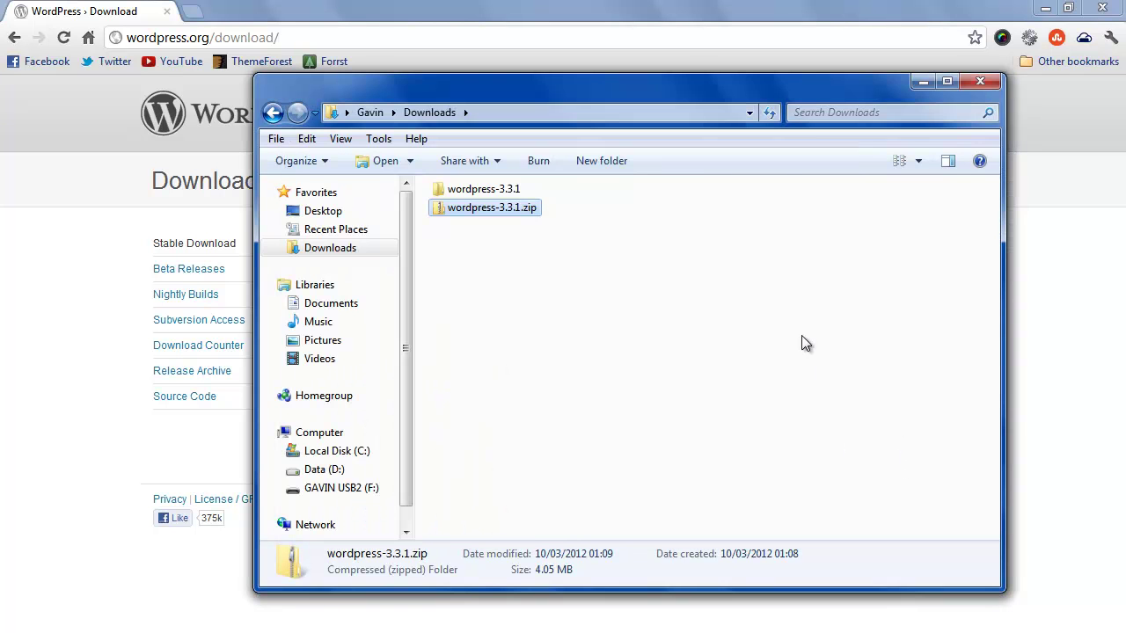
Copy the wordpress folder from inside the extracted wordpress-3.3.1 folder.
double_click(499, 192)
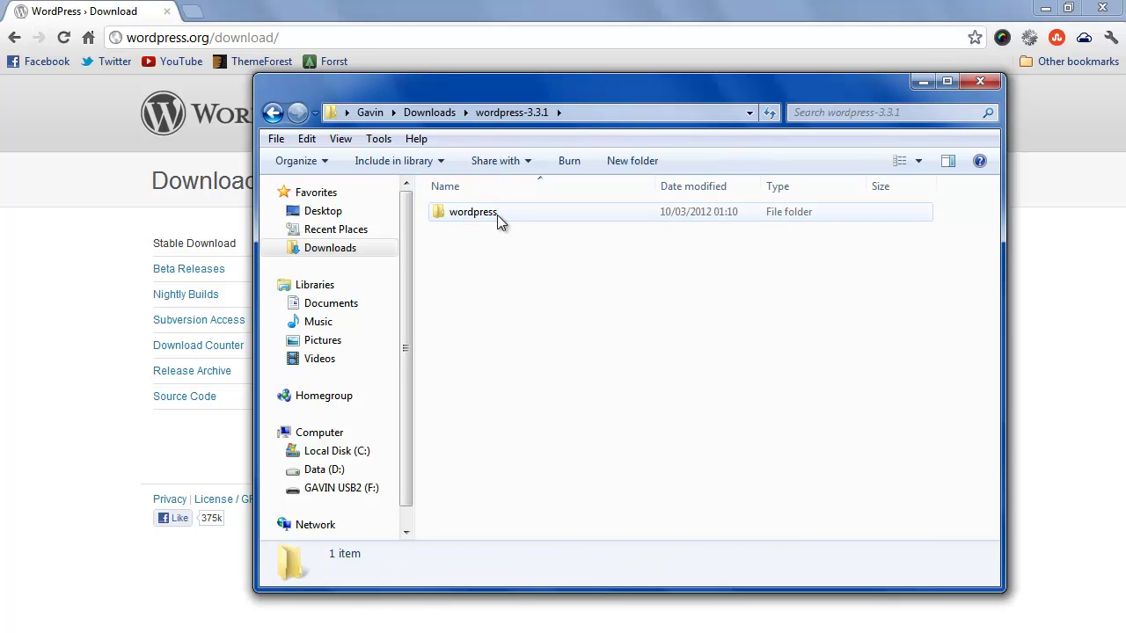
click(489, 213)
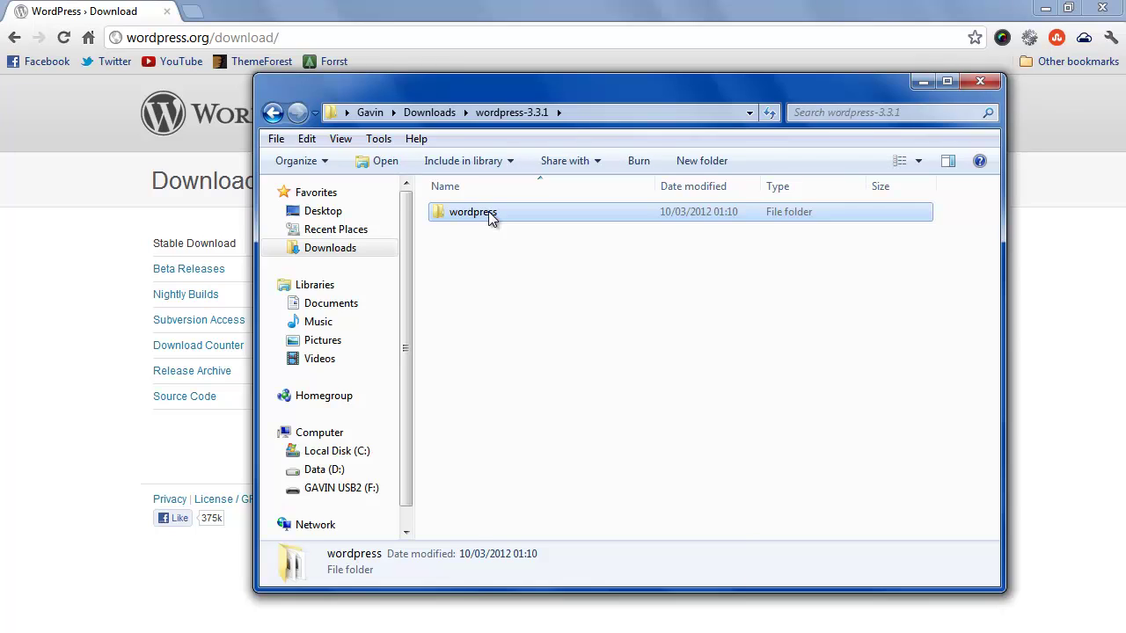
right_click(488, 212)
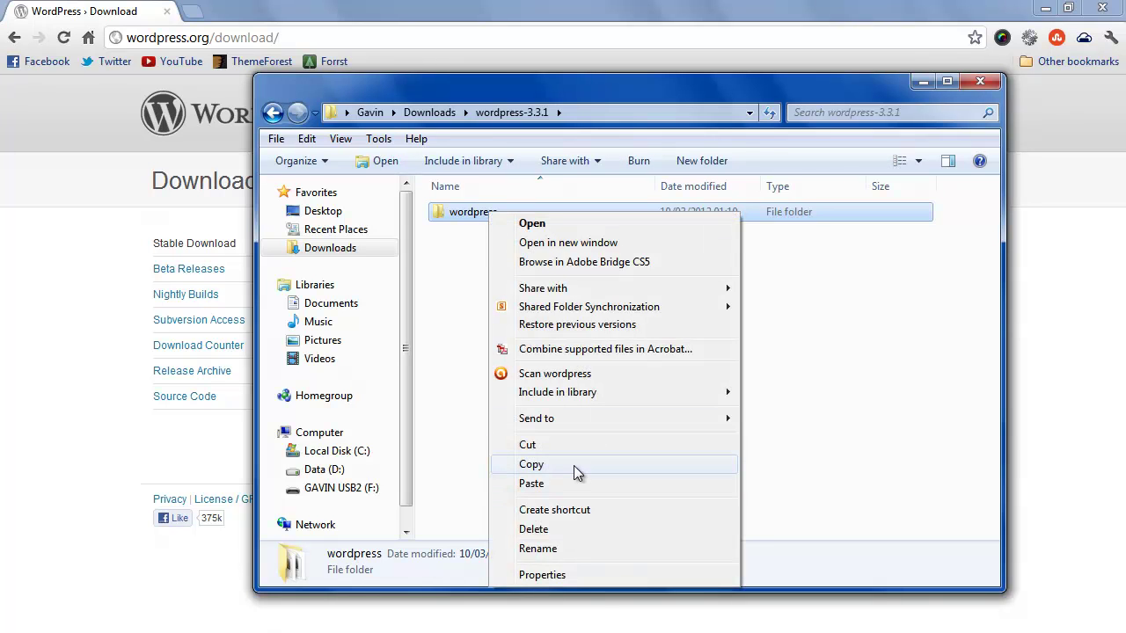
click(573, 466)
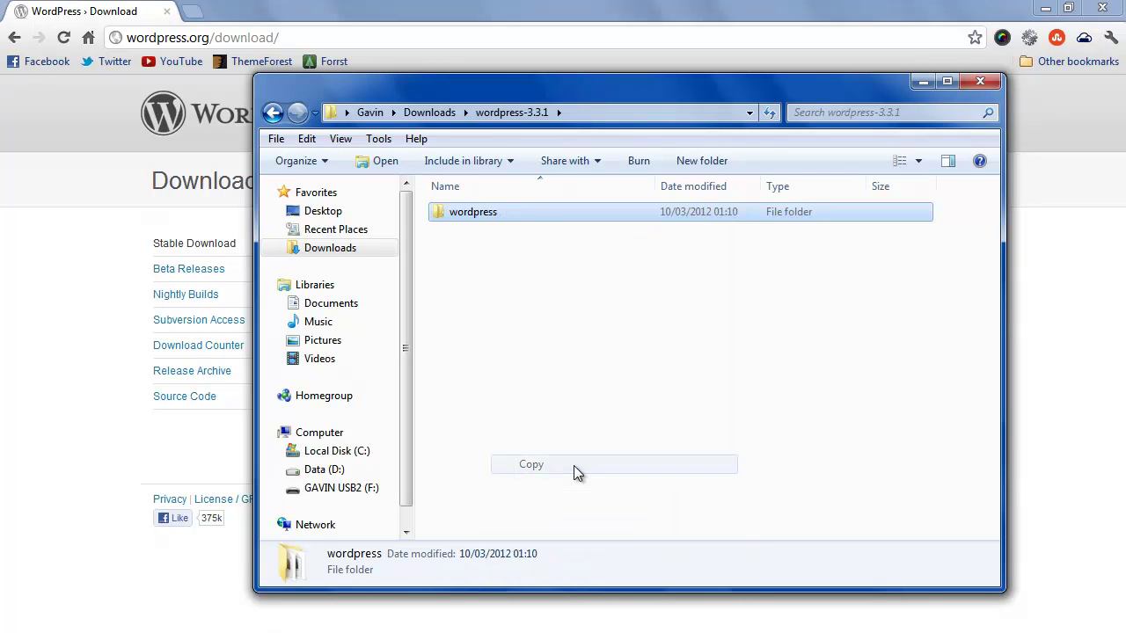
click(361, 452)
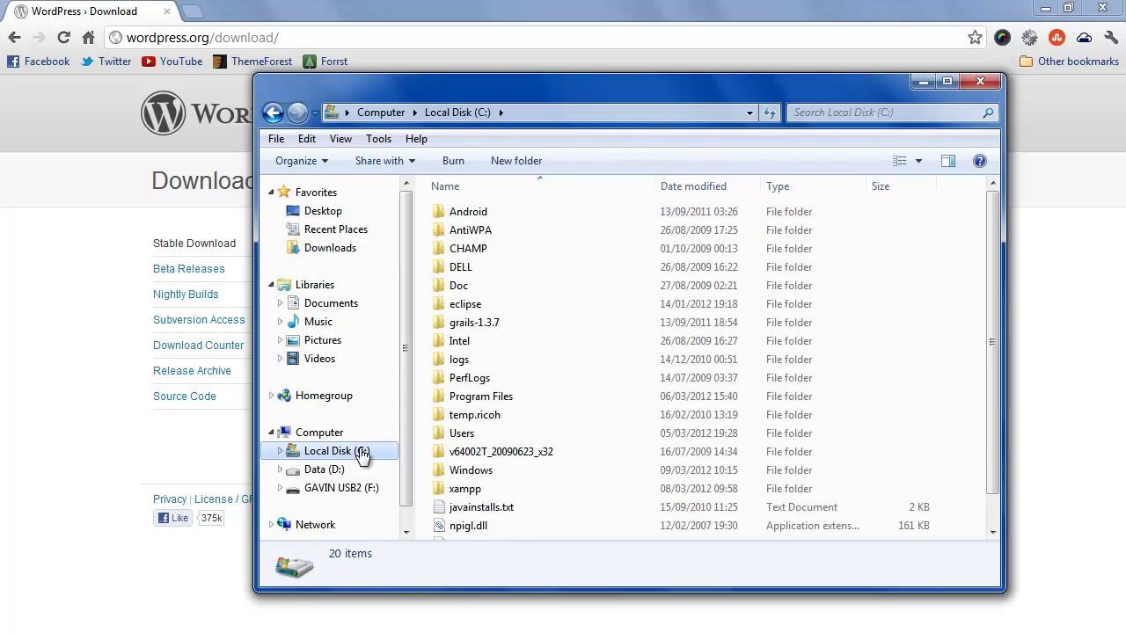
Paste the wordpress folder into C:\xampp\htdocs and close Windows Explorer.
double_click(499, 489)
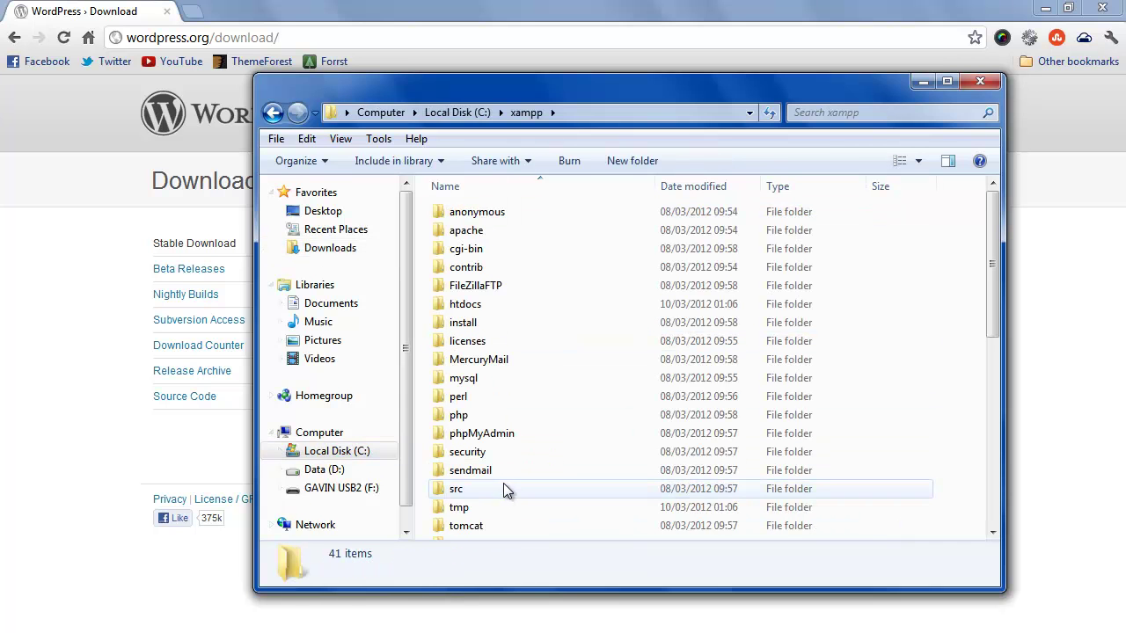
double_click(499, 303)
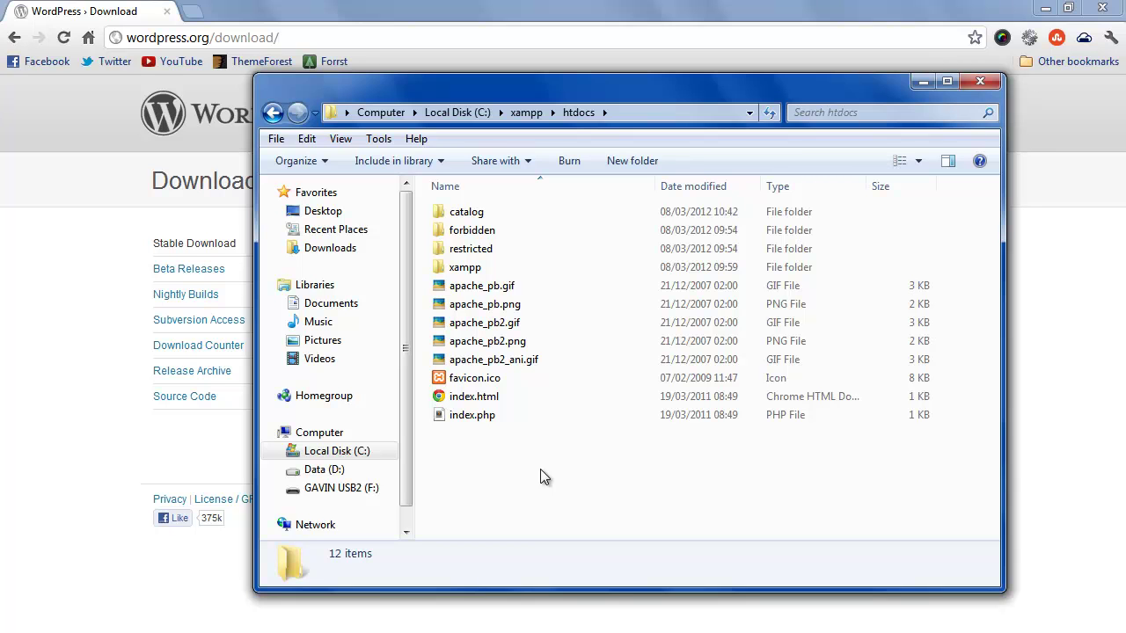
right_click(487, 454)
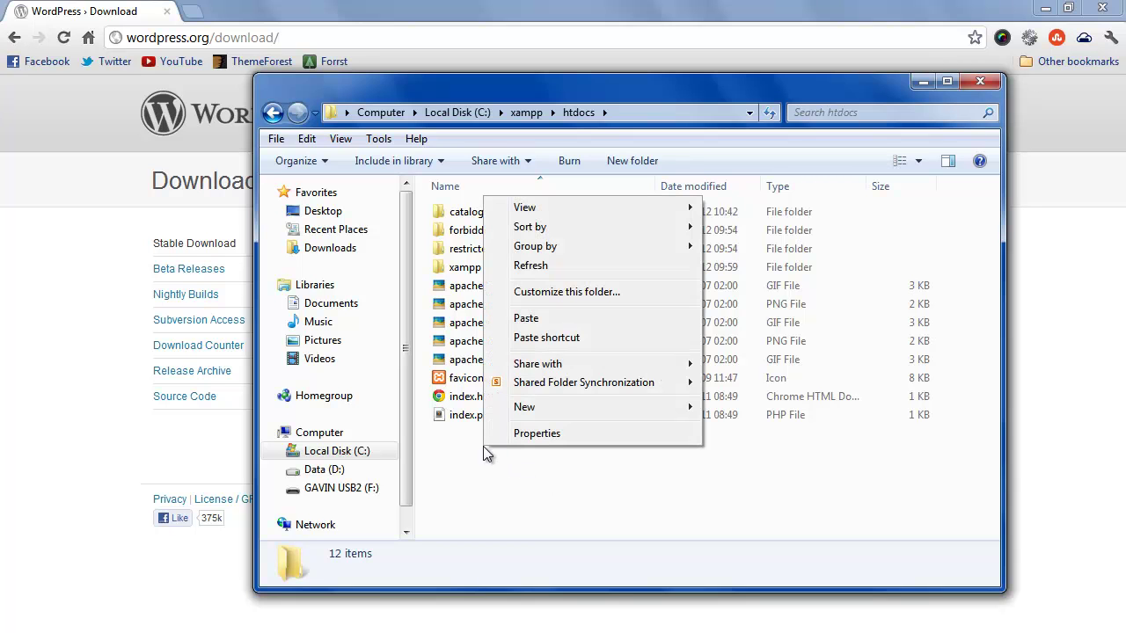
click(544, 314)
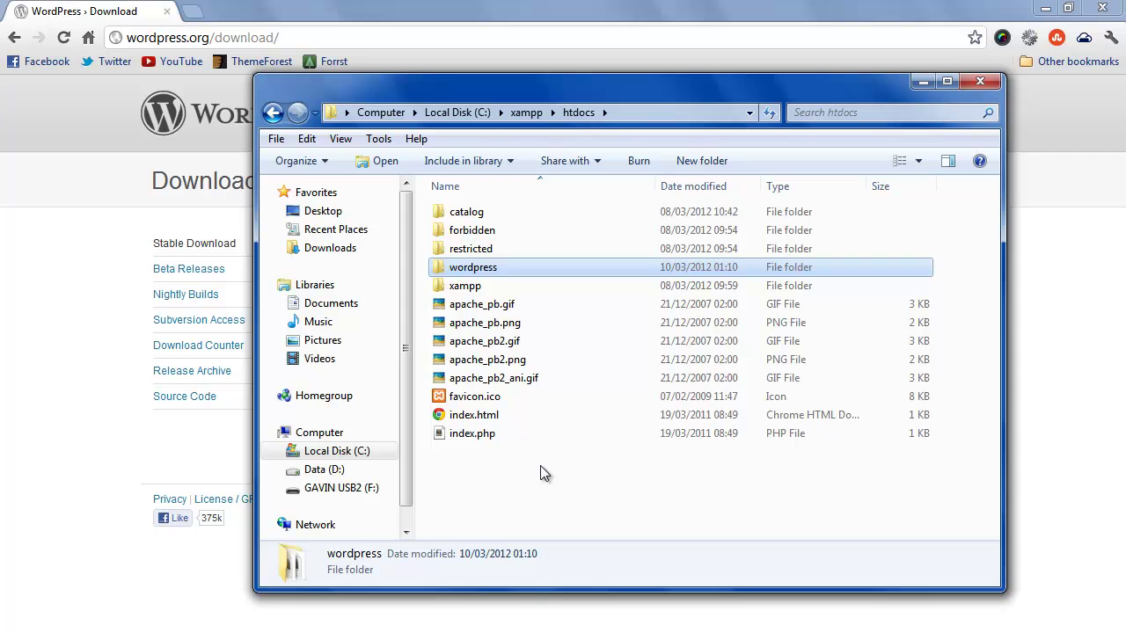
click(264, 632)
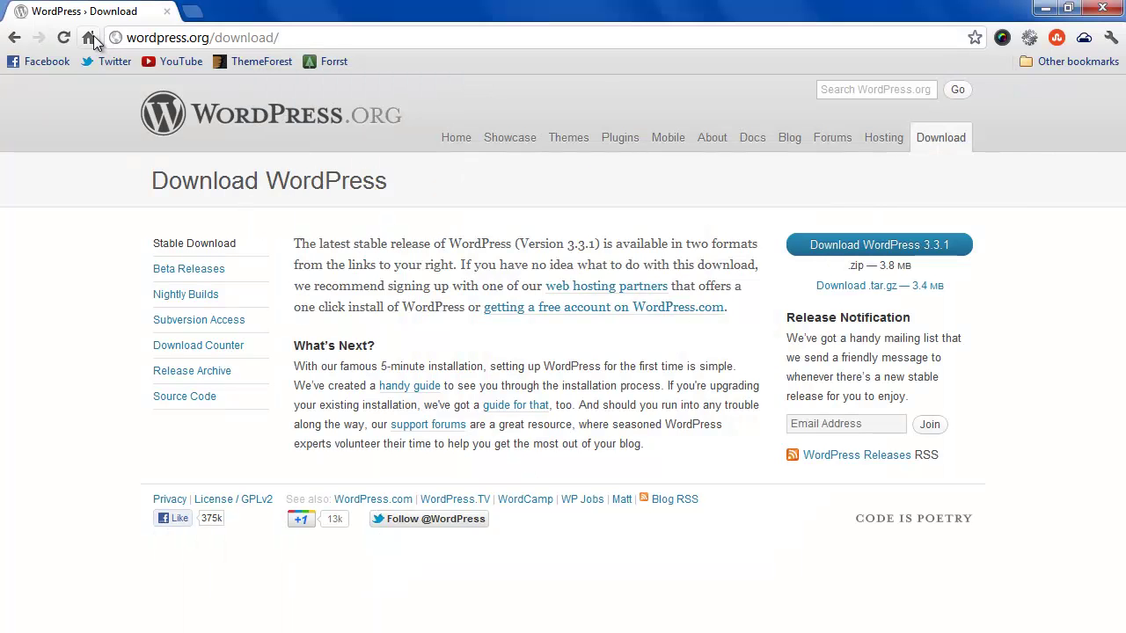
Load localhost/phpmyadmin/ from Chrome's address bar.
click(186, 37)
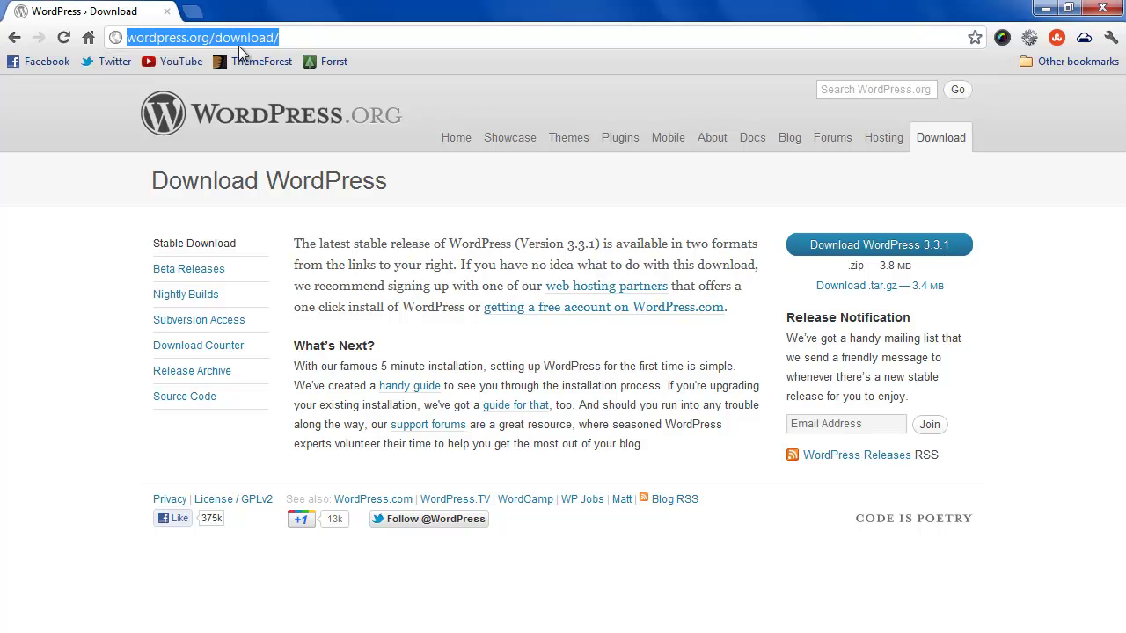
text(localhos)
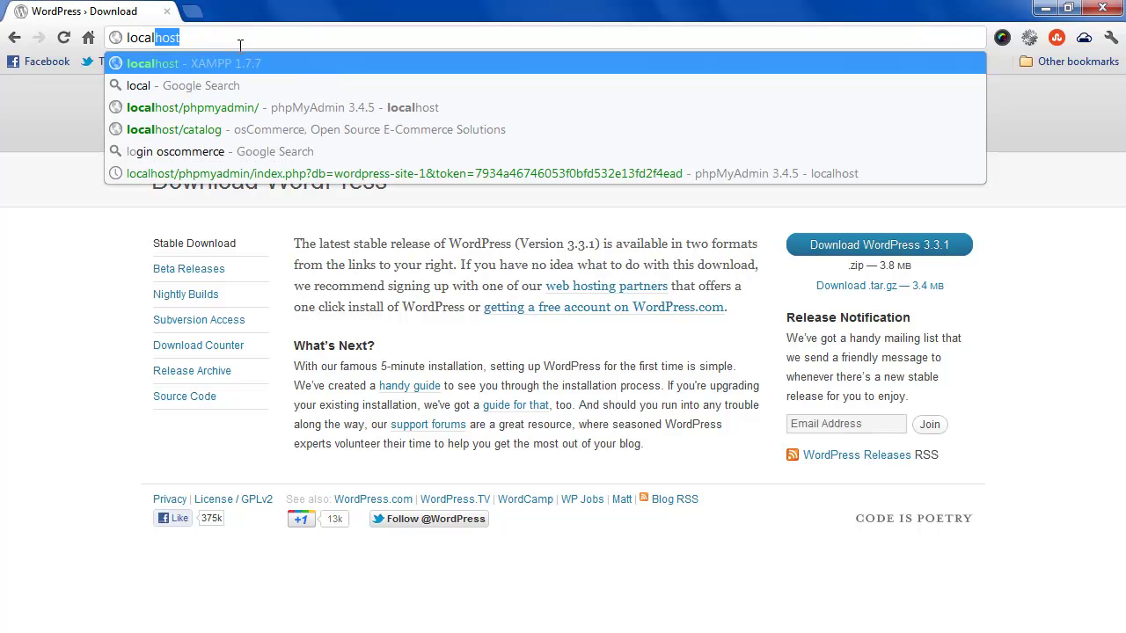
text(t/ph)
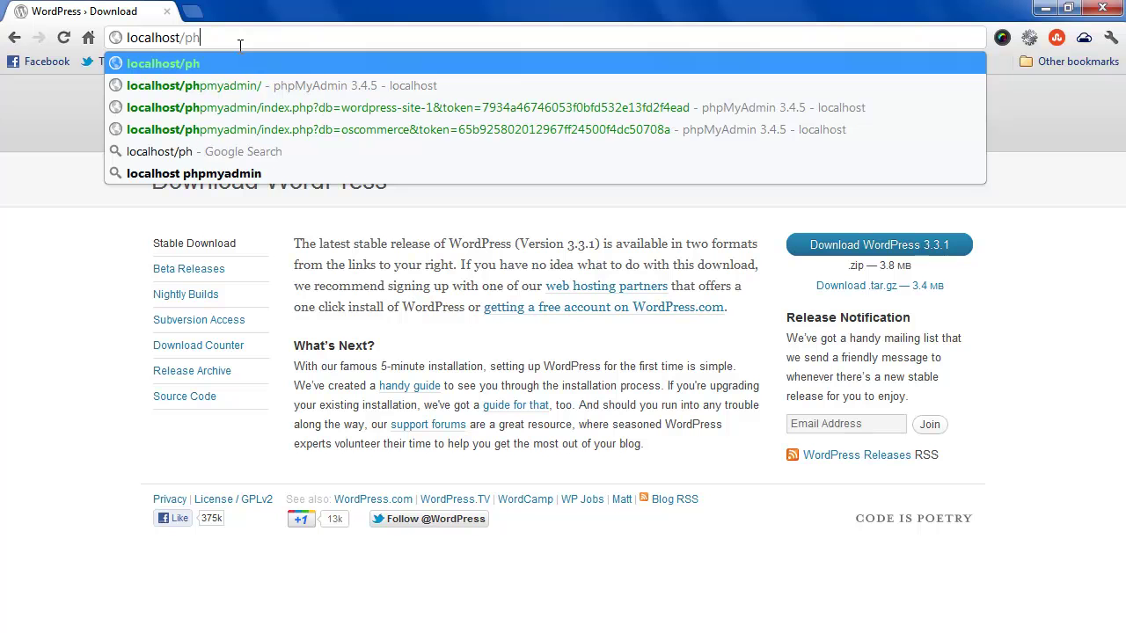
text(pmyadmin)
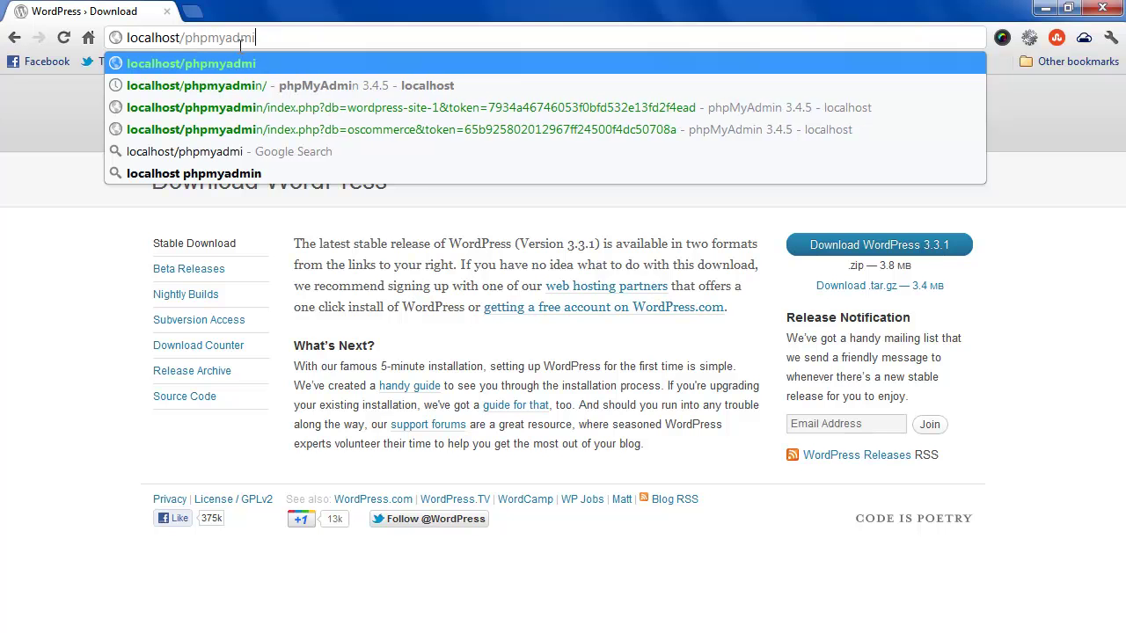
text(/)
key(Return)
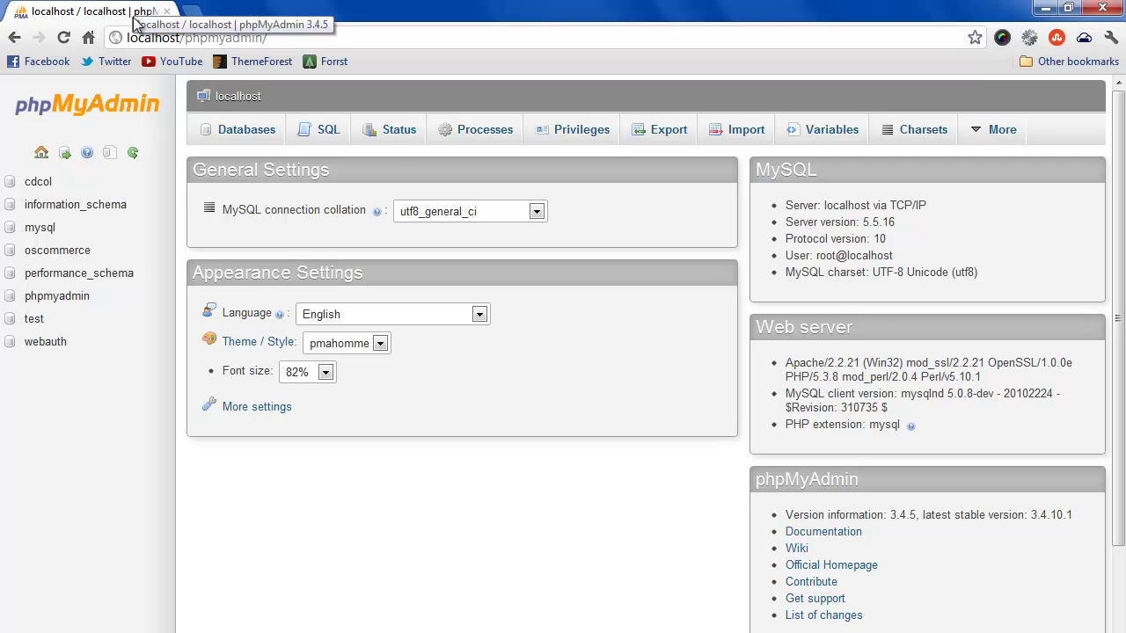
Create the wordpress-site-1 database, then view its Privileges page.
click(262, 138)
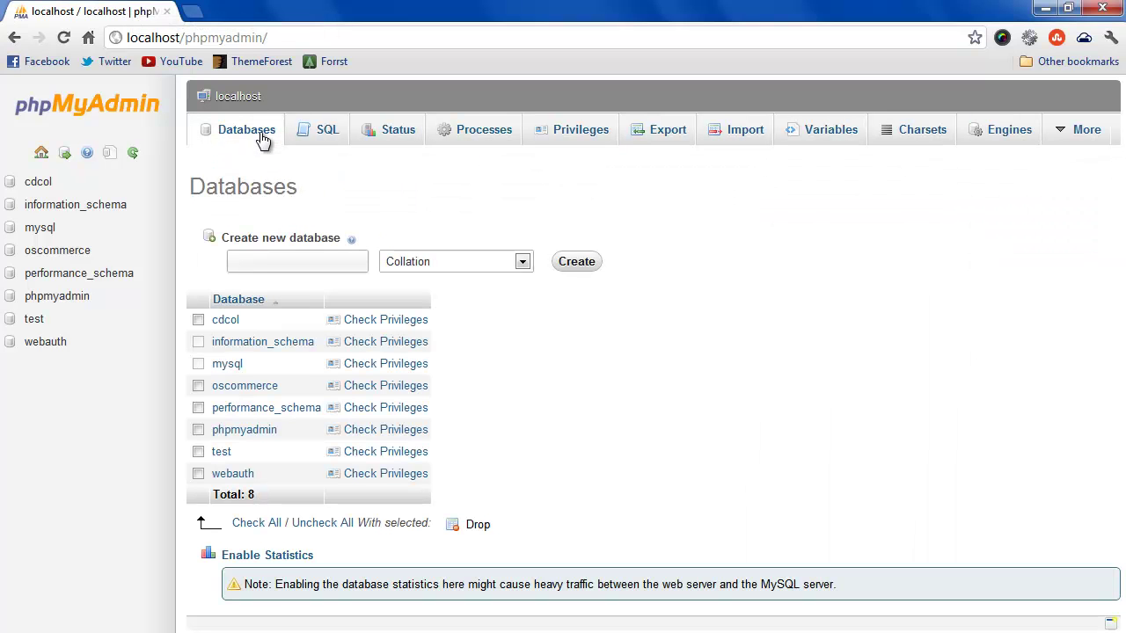
click(296, 259)
text(wordpress-site-1)
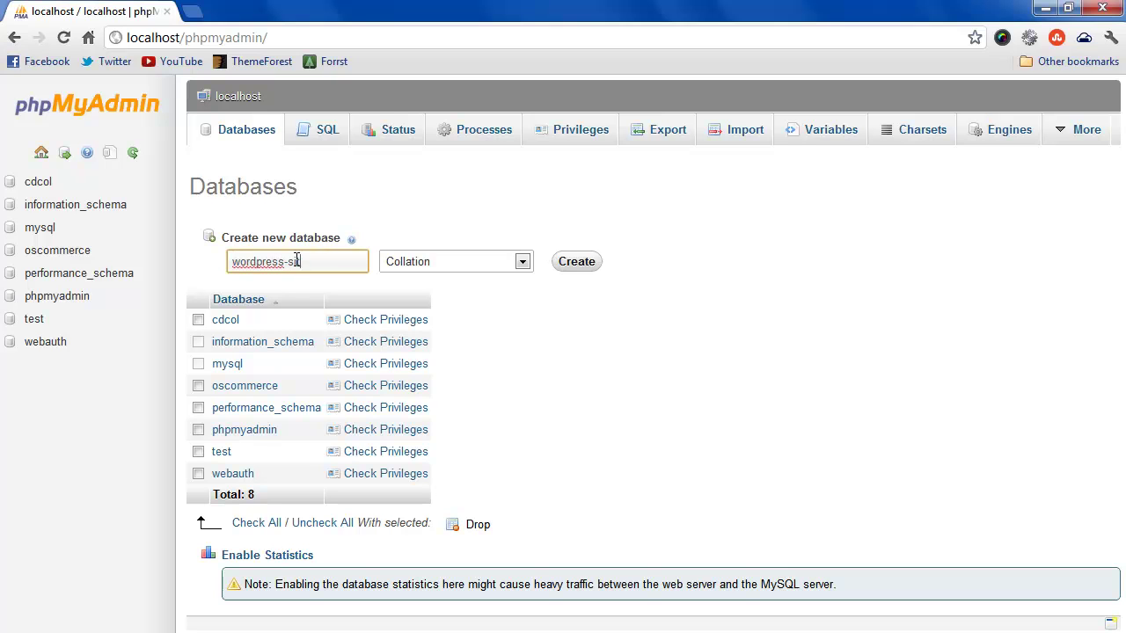
click(582, 261)
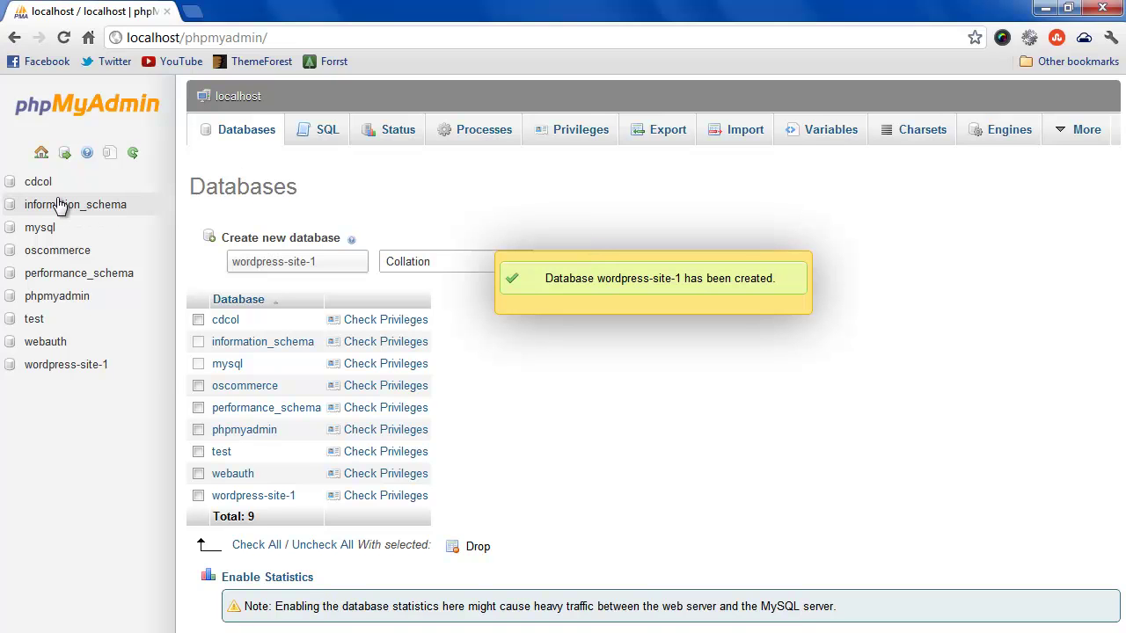
click(81, 372)
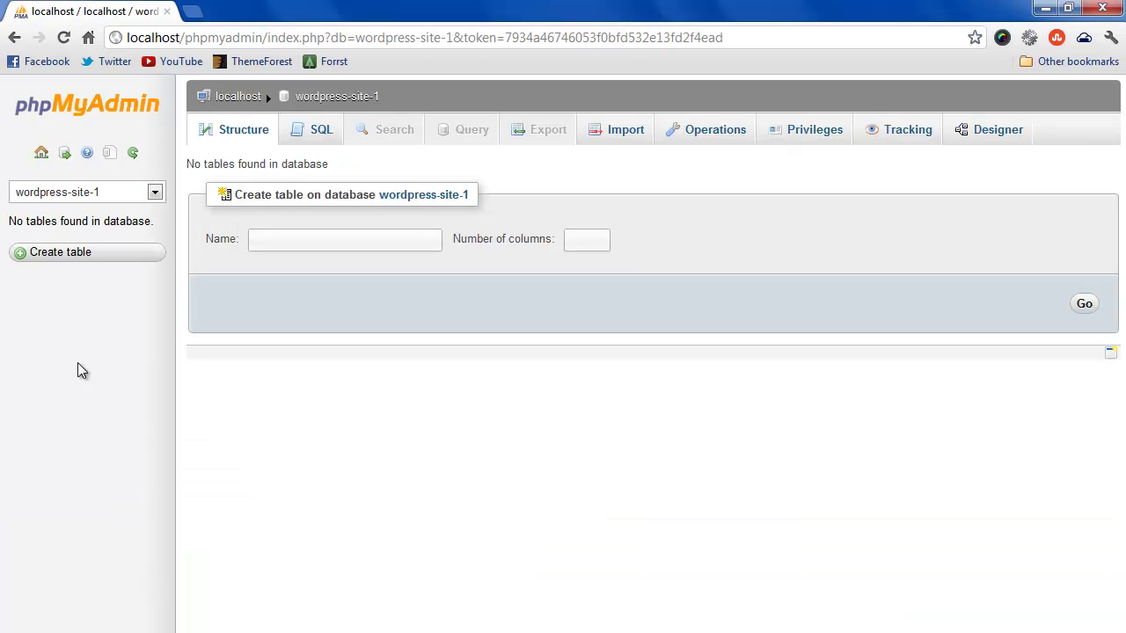
click(803, 144)
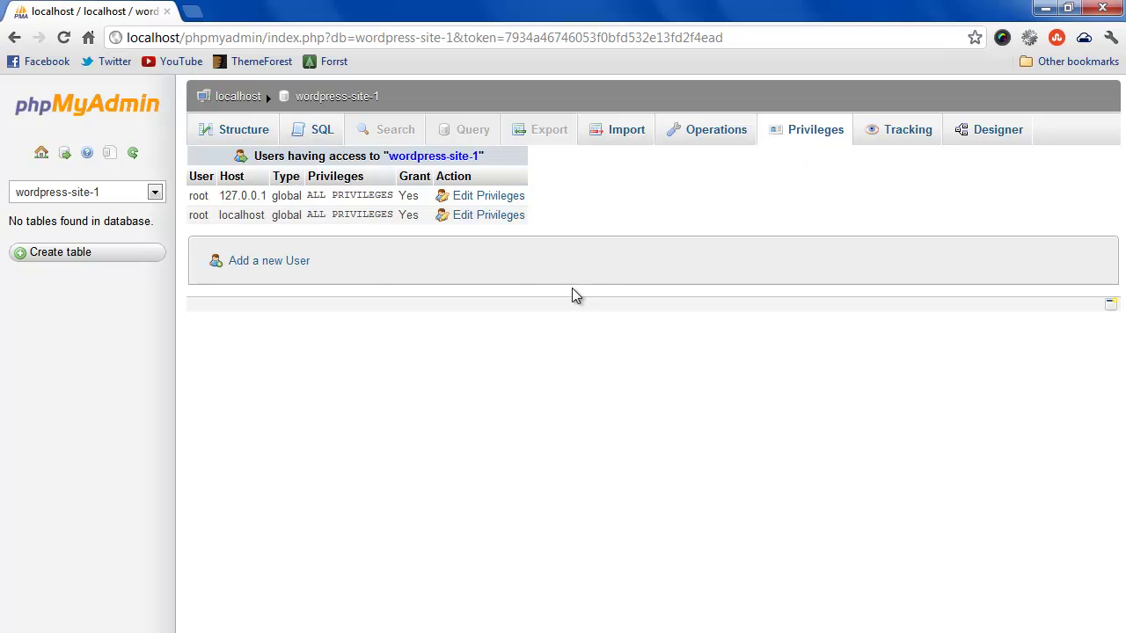
Add a new database user with host Local and a custom password.
click(268, 262)
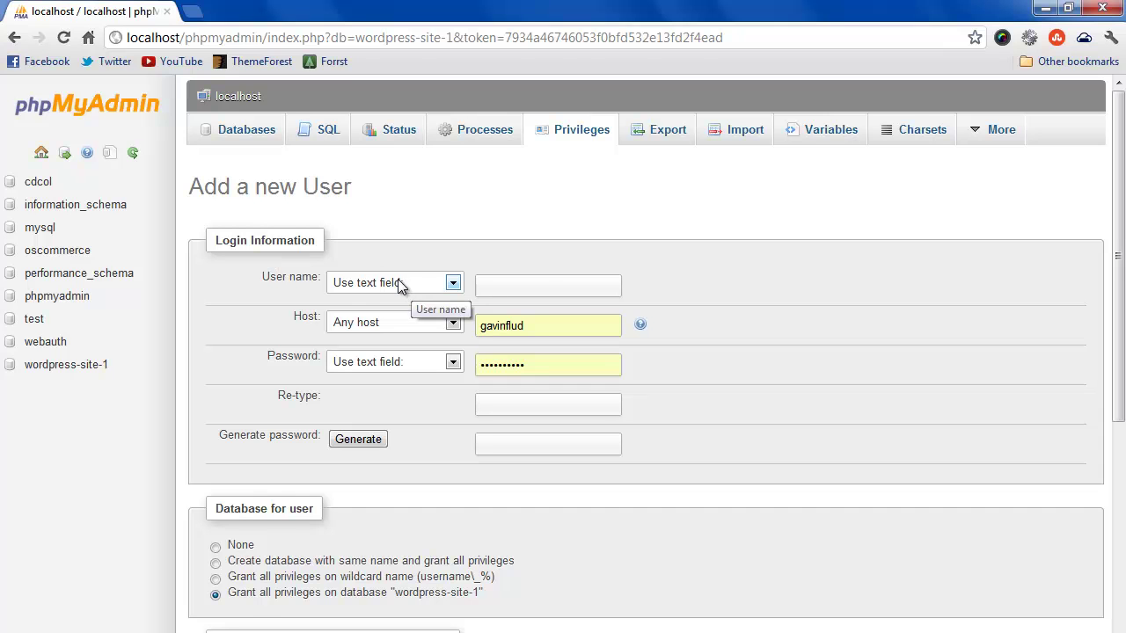
click(546, 281)
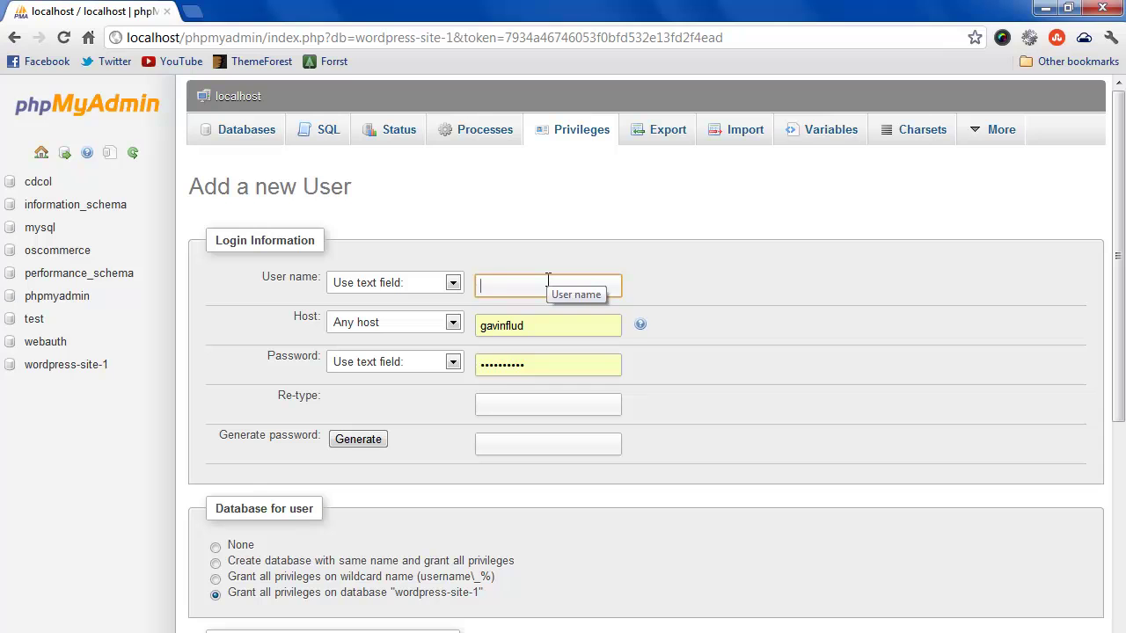
text(gavin)
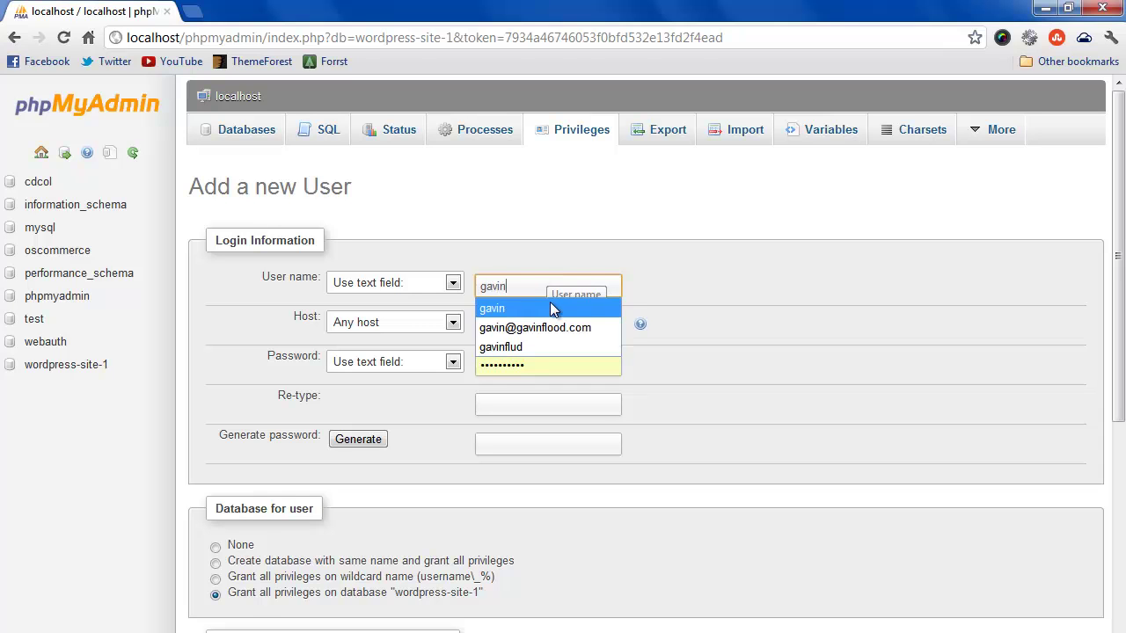
click(549, 303)
click(388, 320)
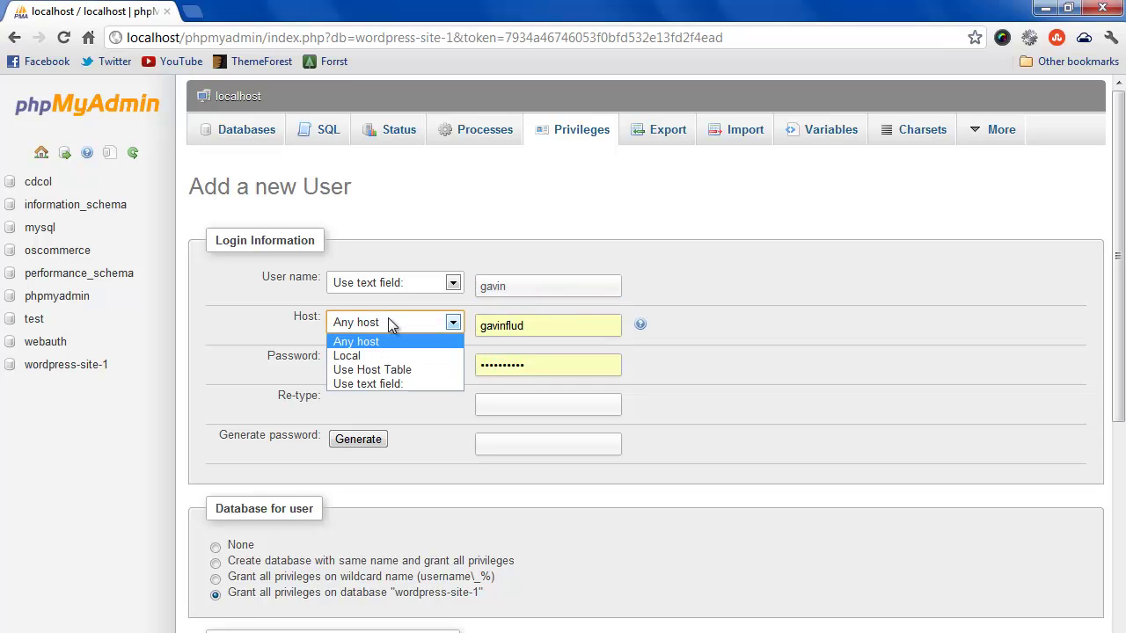
click(384, 354)
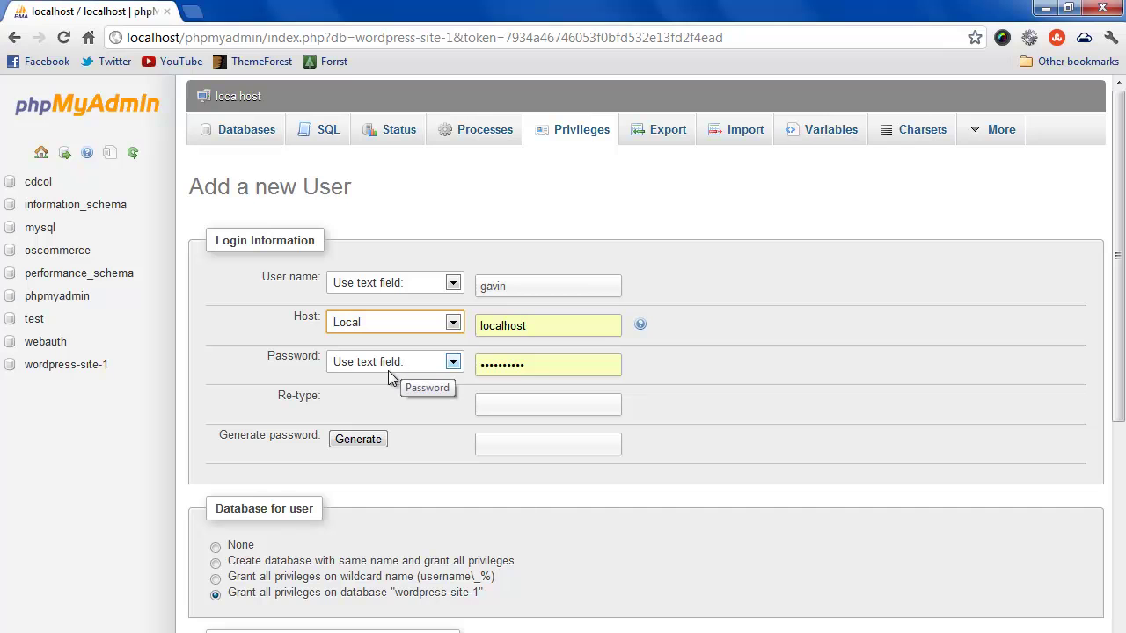
double_click(555, 367)
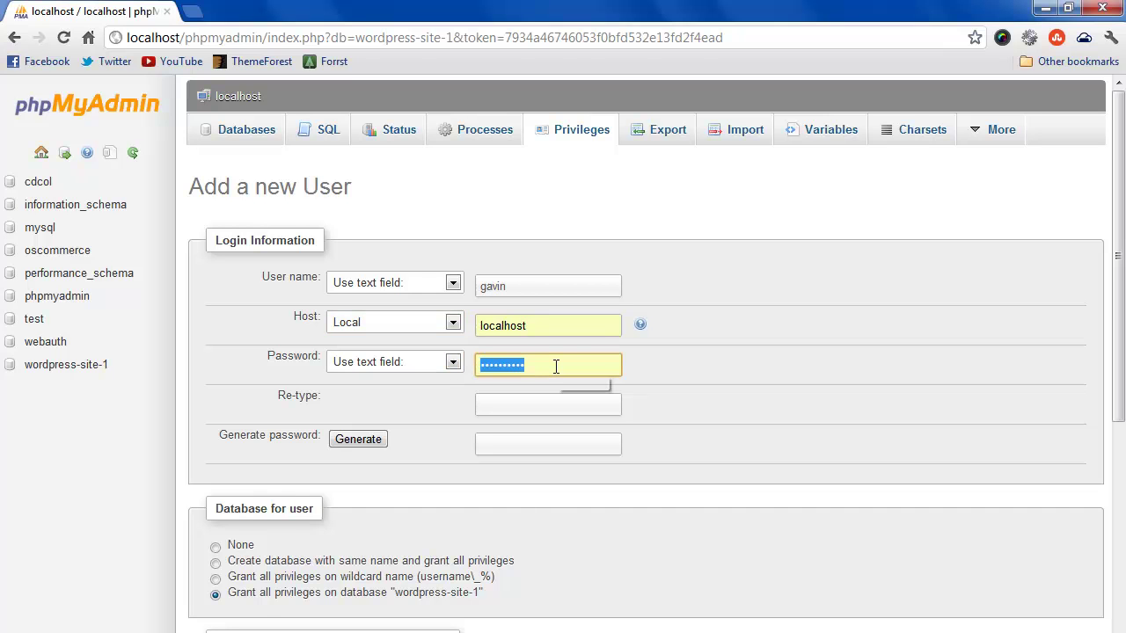
text(pas•••••••••••)
click(535, 404)
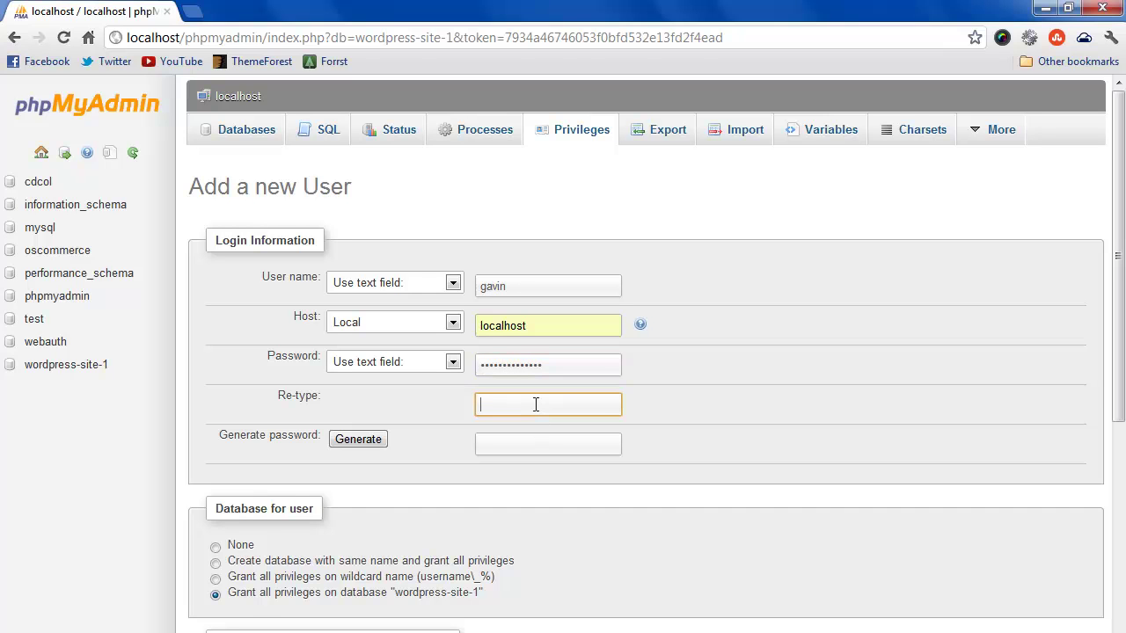
text(••••••••••••••)
scroll(473, 479, down, 2)
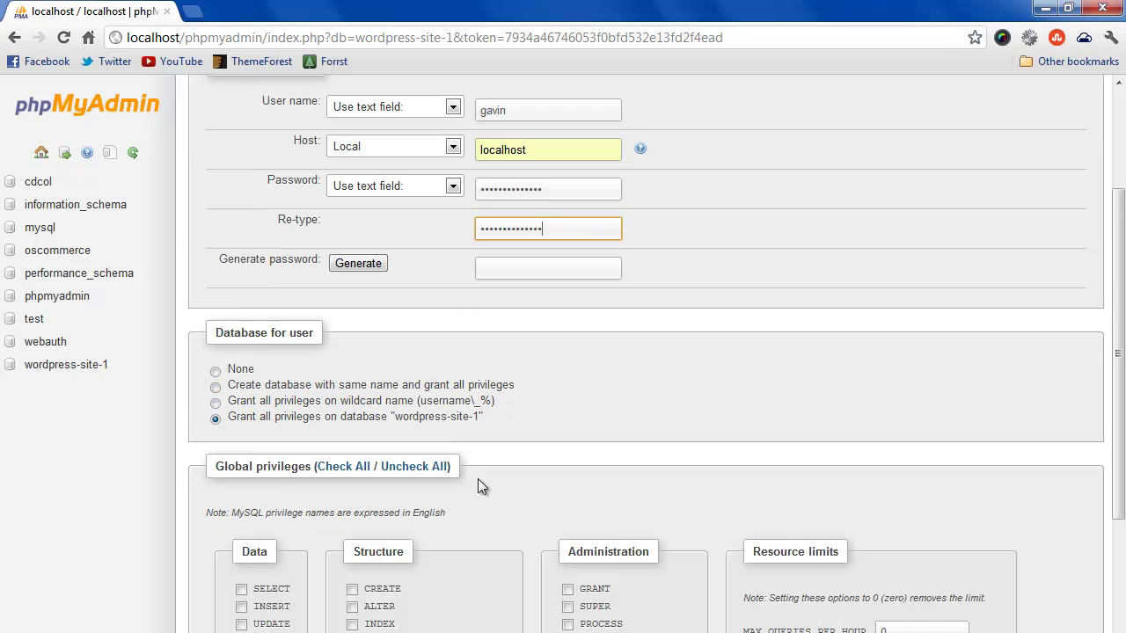
scroll(588, 360, down, 1)
scroll(589, 301, down, 2)
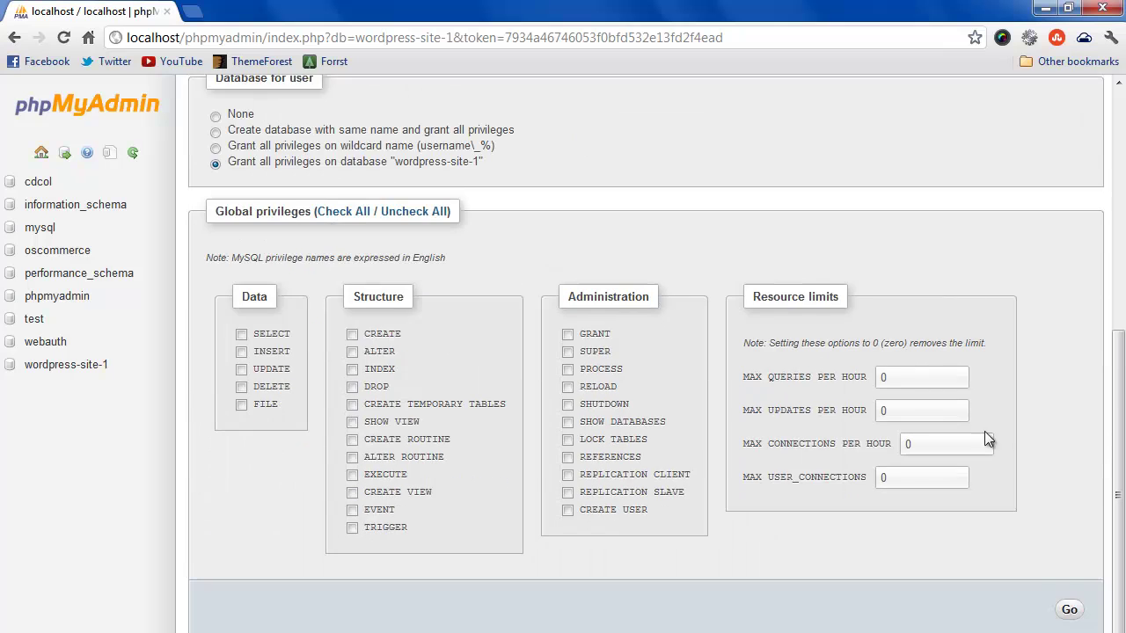
click(1084, 616)
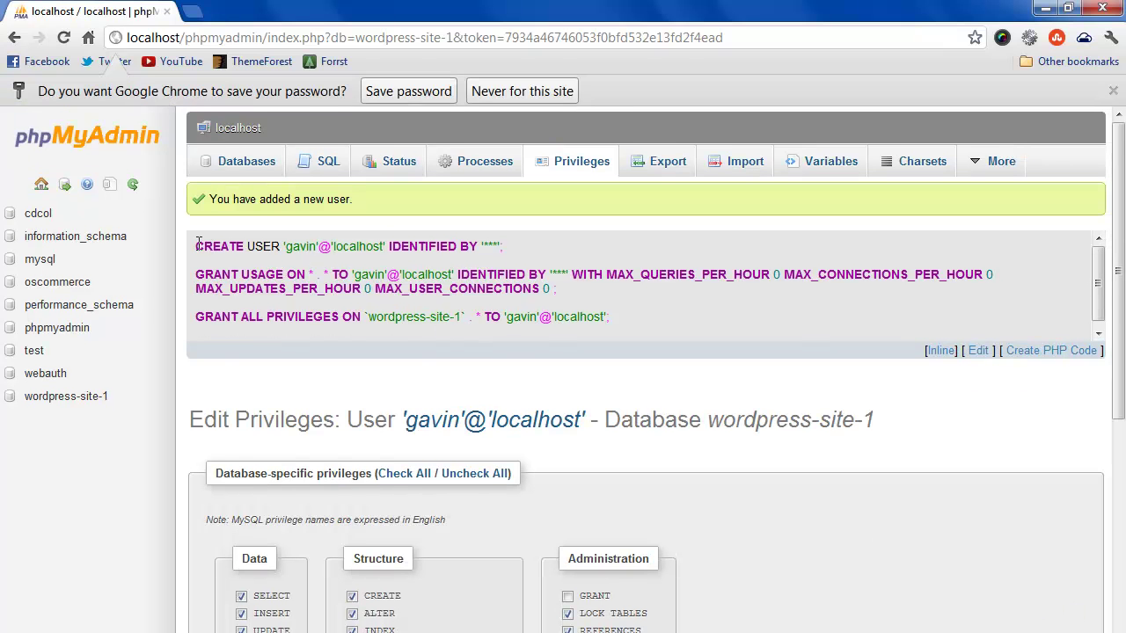
Show wordpress-site-1's user access list and dismiss Chrome's save-password bar.
scroll(640, 305, down, 1)
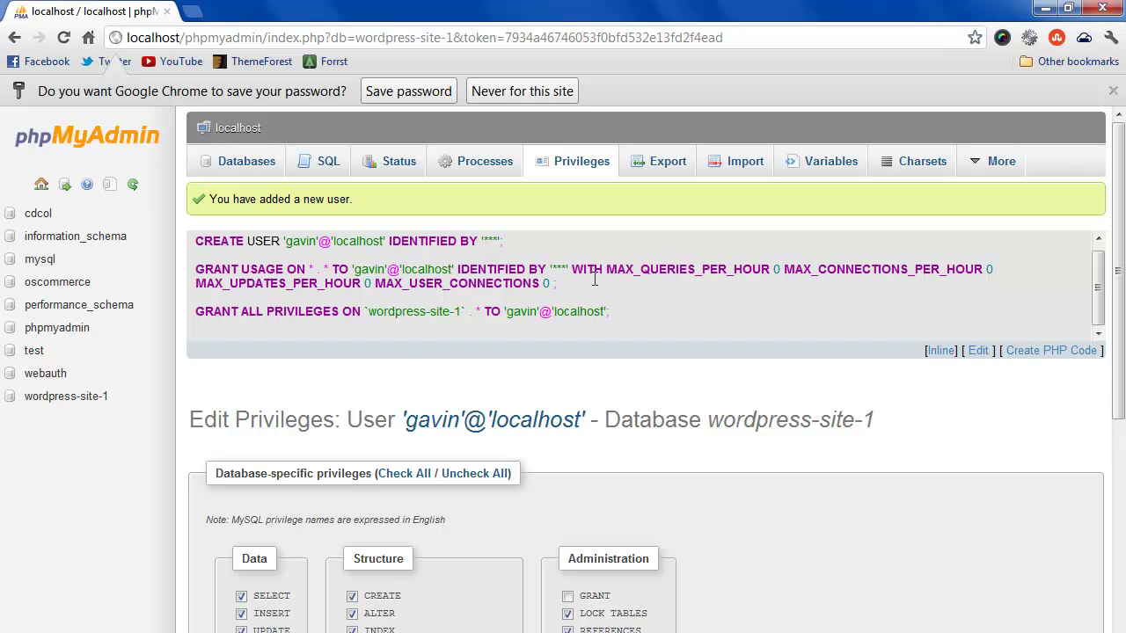
click(76, 398)
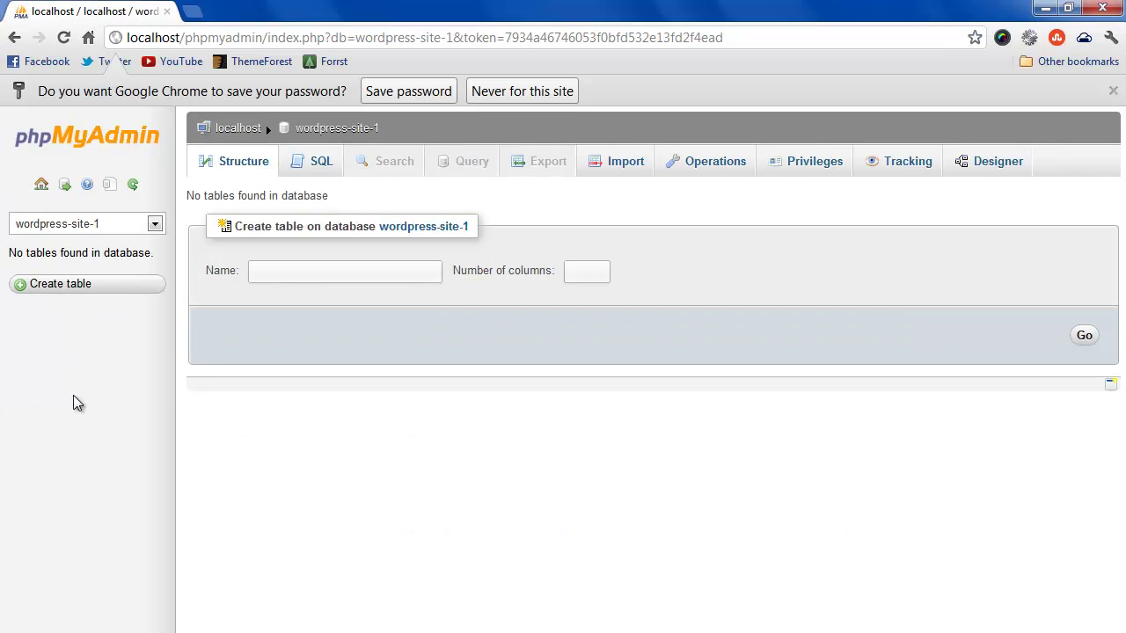
click(812, 165)
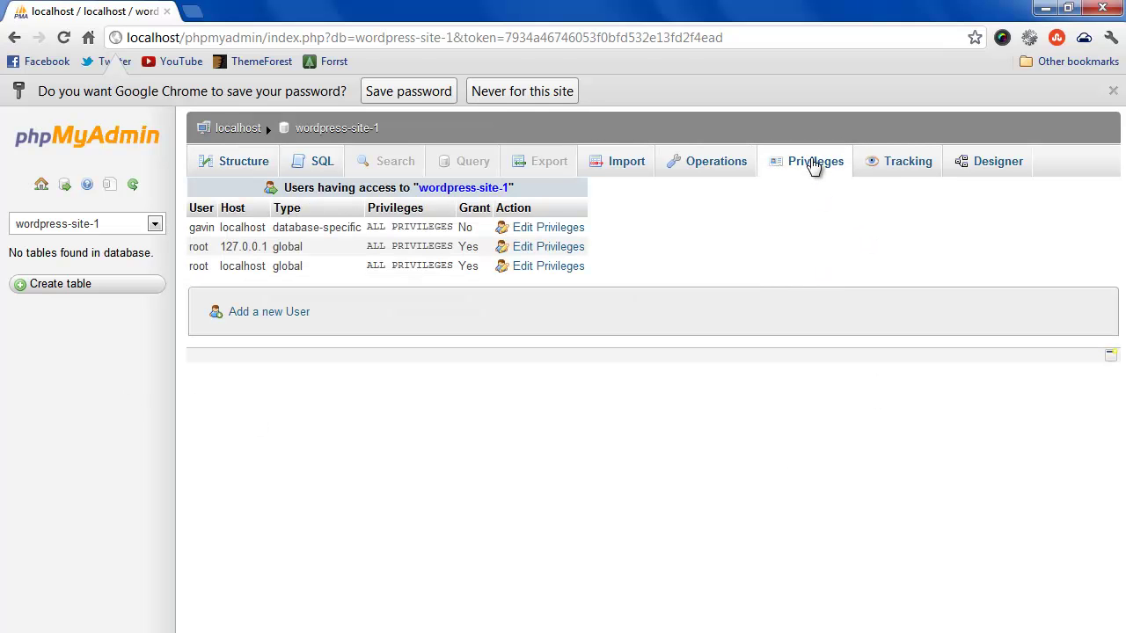
click(1112, 91)
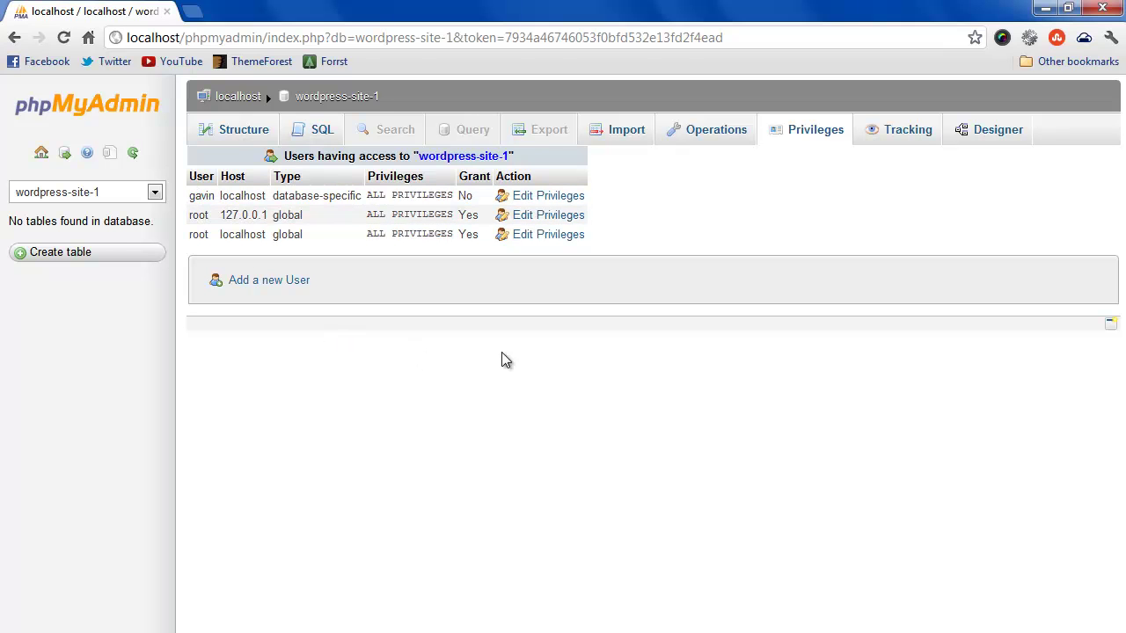
Check all privileges including GRANT for the new user on wordpress-site-1, then minimize Chrome.
click(567, 197)
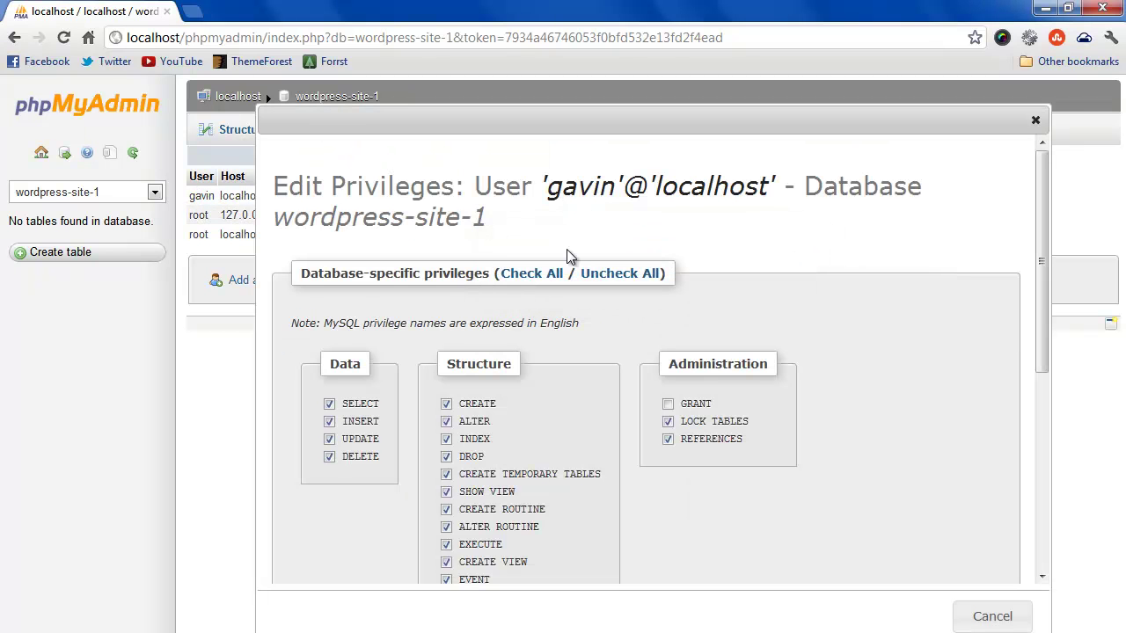
click(527, 275)
scroll(848, 275, down, 2)
scroll(930, 293, down, 1)
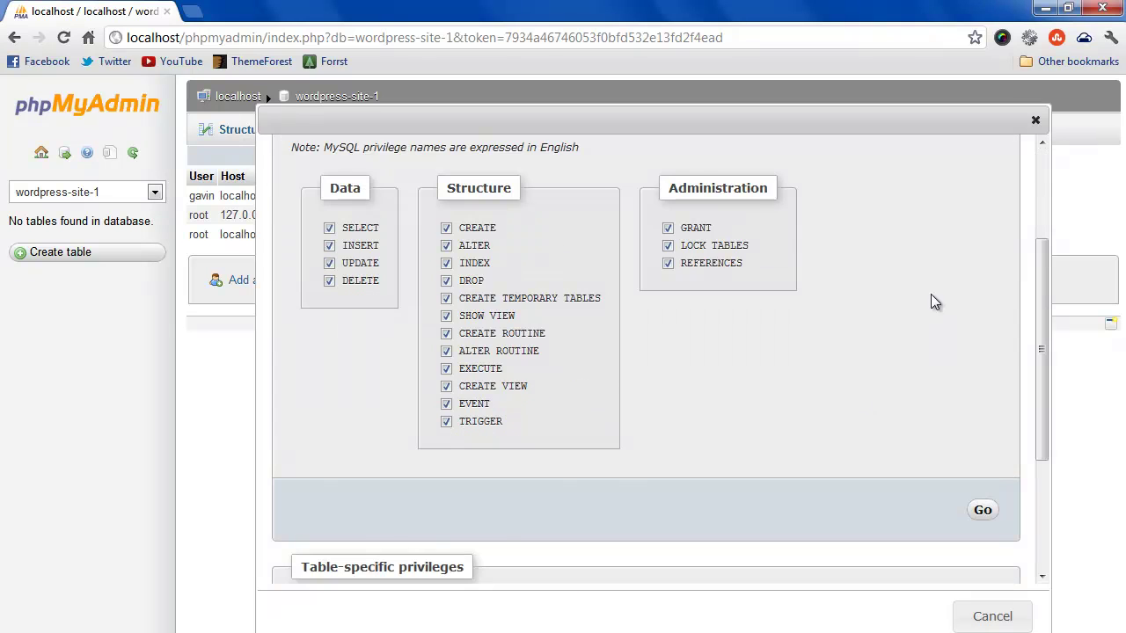
scroll(973, 429, down, 1)
click(982, 387)
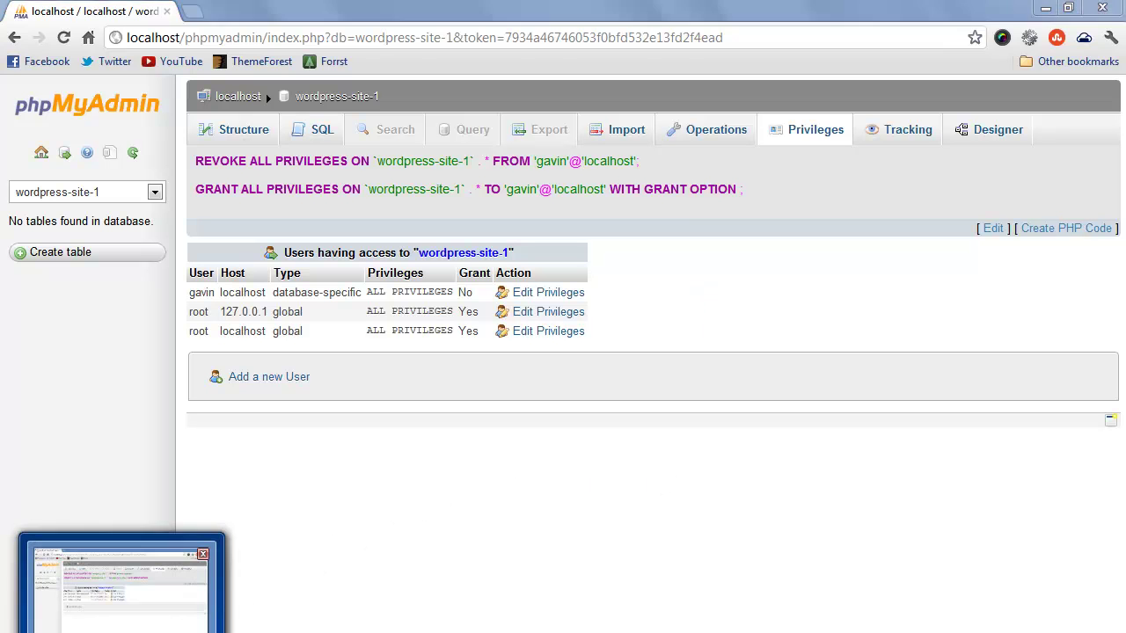
click(121, 632)
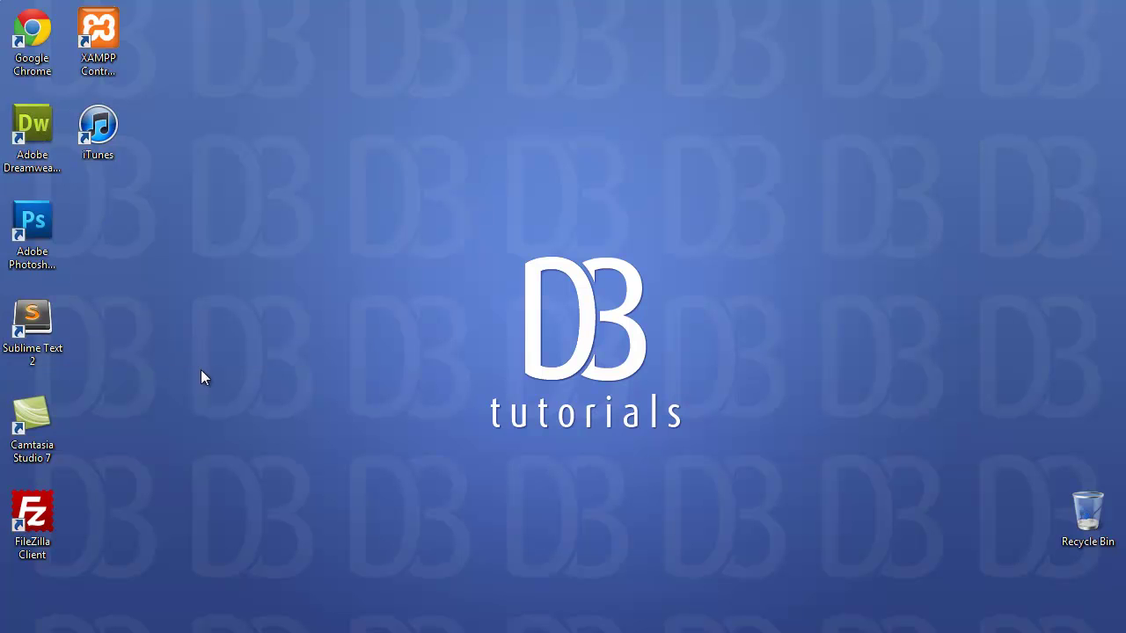
Launch Sublime Text 2 and open C:\xampp\htdocs\wordpress\wp-config-sample.php.
double_click(32, 315)
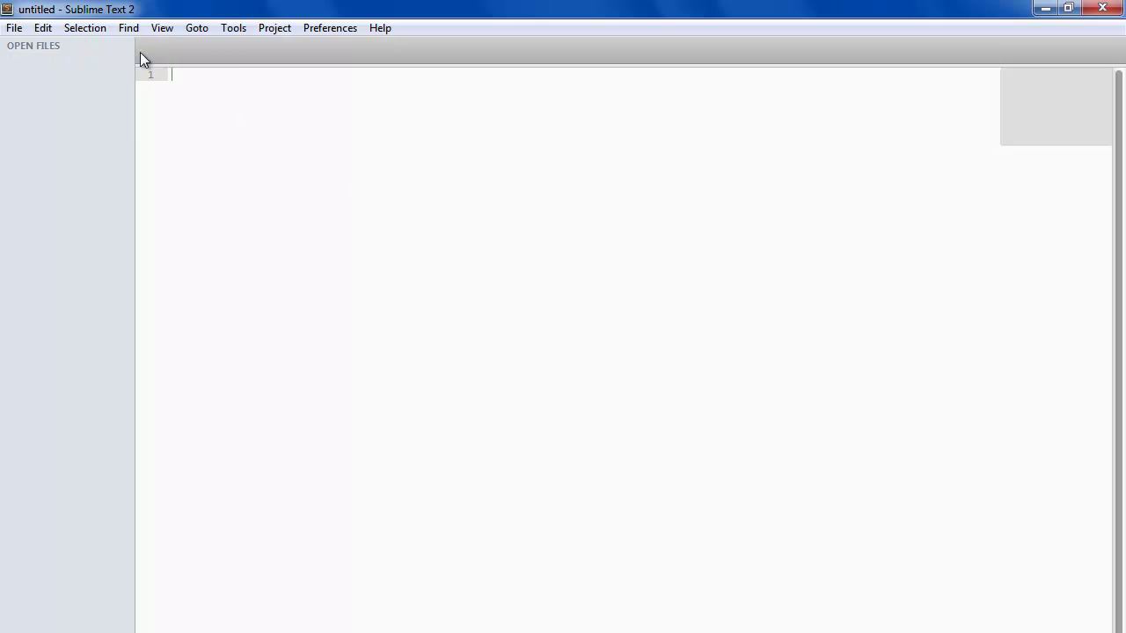
click(14, 31)
click(75, 71)
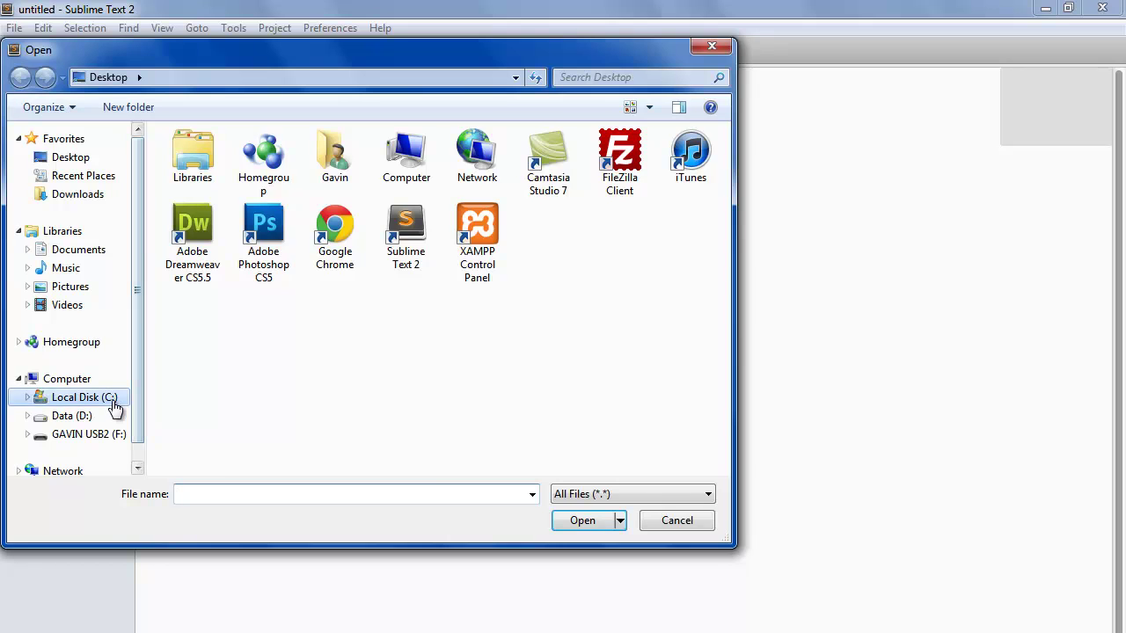
click(110, 400)
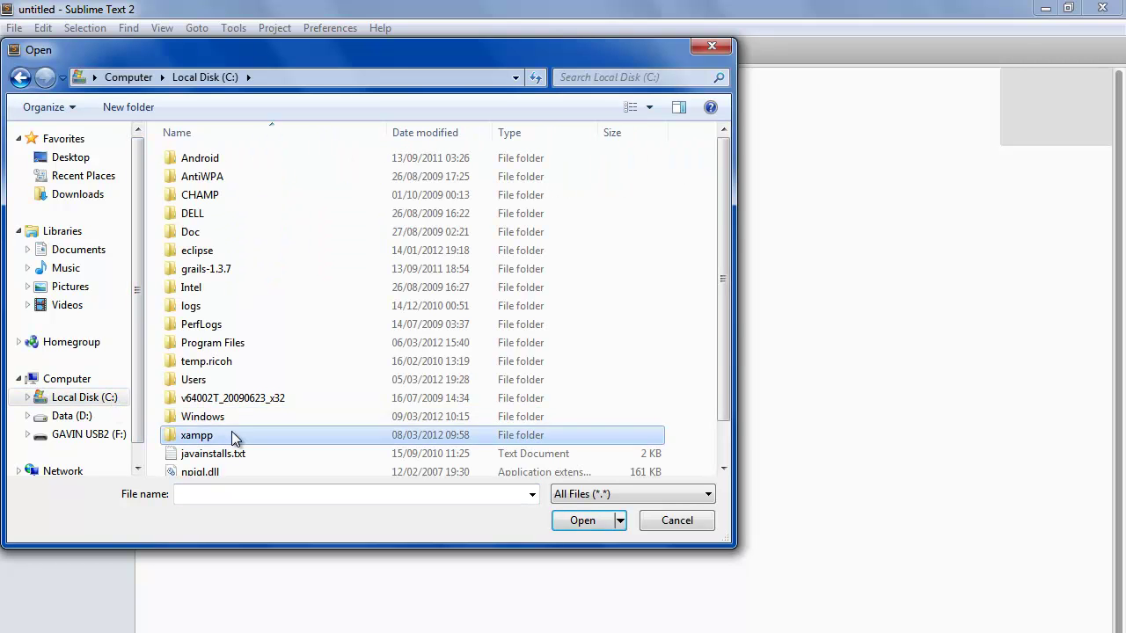
double_click(197, 436)
click(247, 250)
double_click(246, 251)
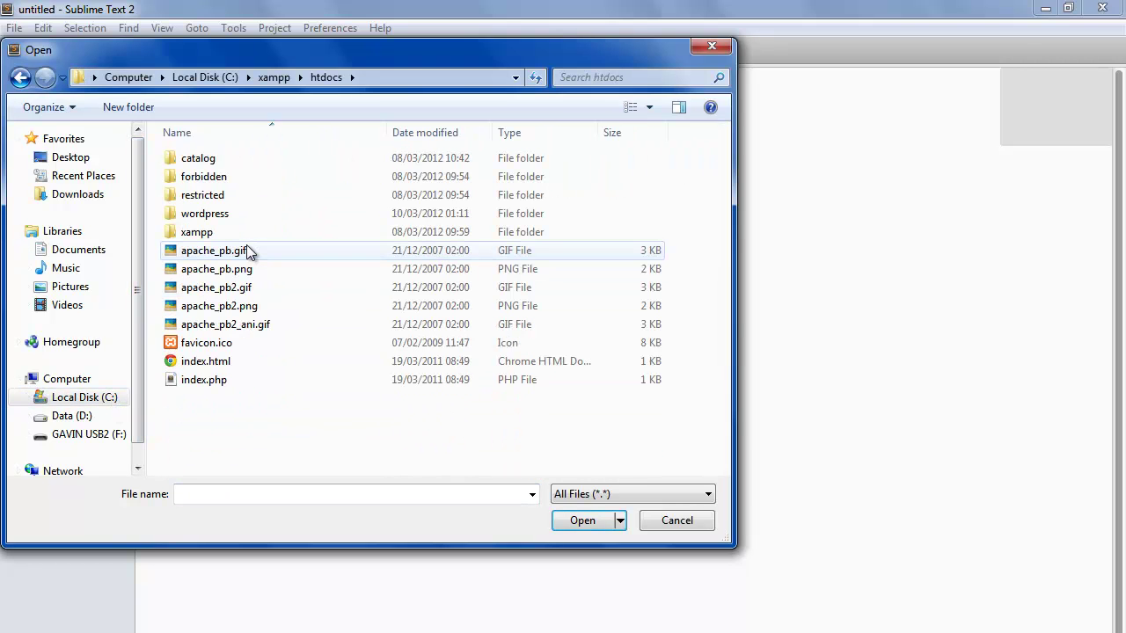
double_click(220, 215)
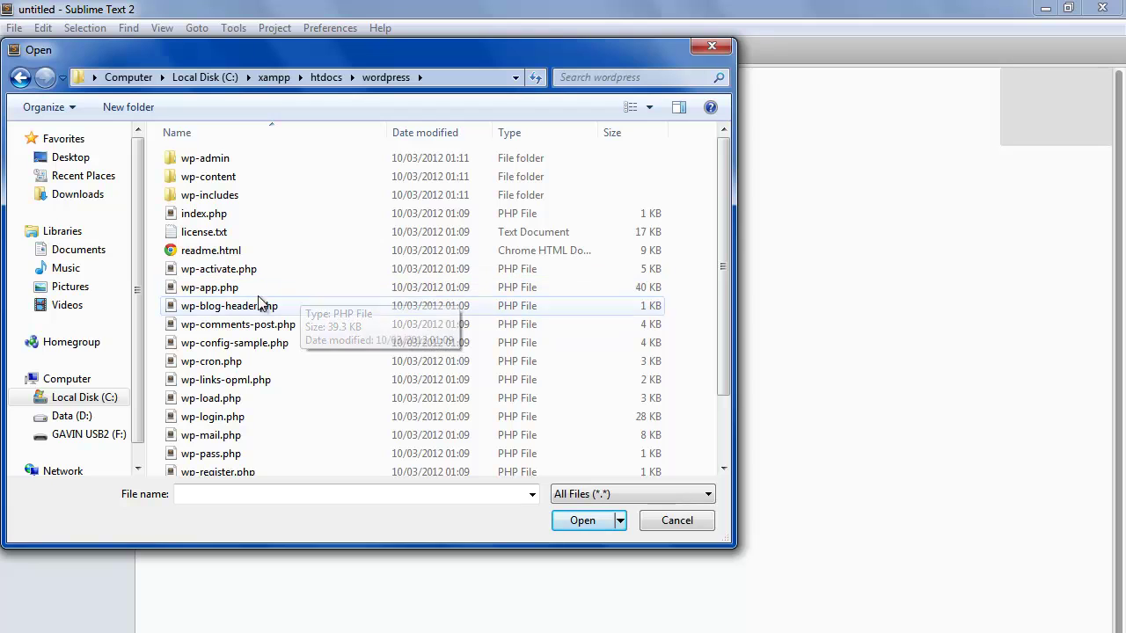
click(275, 348)
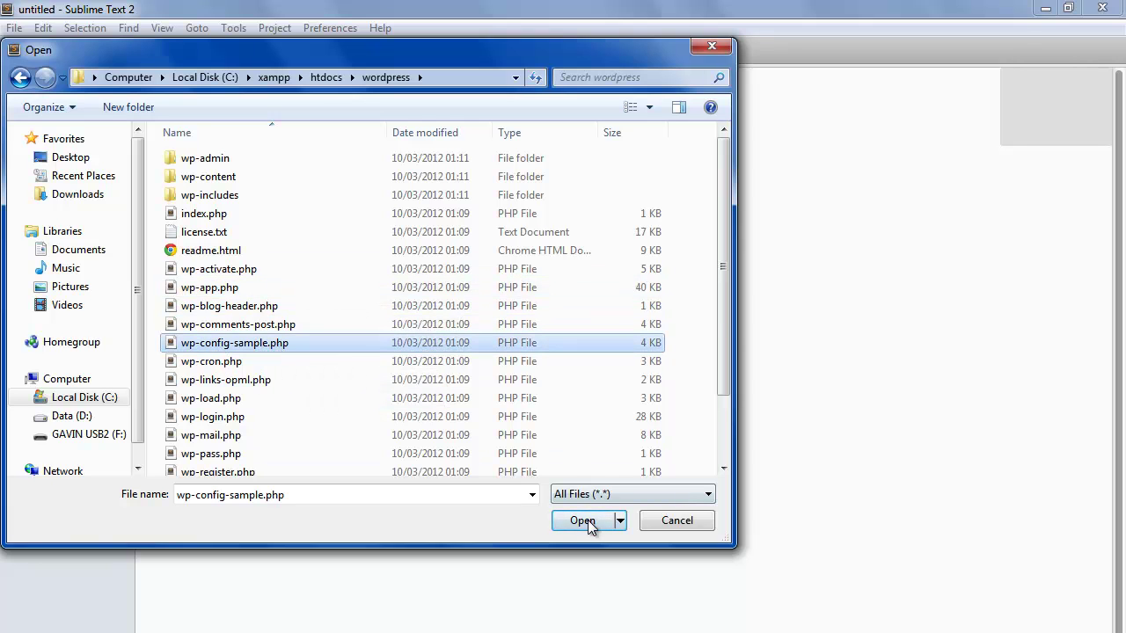
click(585, 521)
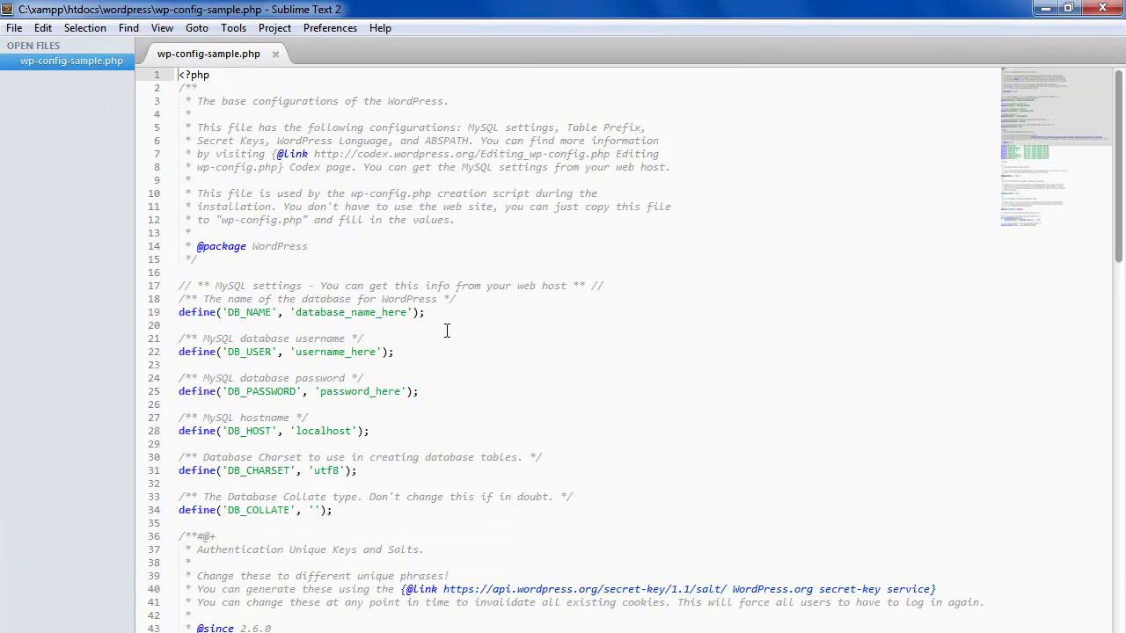
Set DB_NAME to 'wordpress-site-1' and enter the database username and password.
scroll(448, 329, down, 1)
click(270, 283)
drag(178, 246, 363, 472)
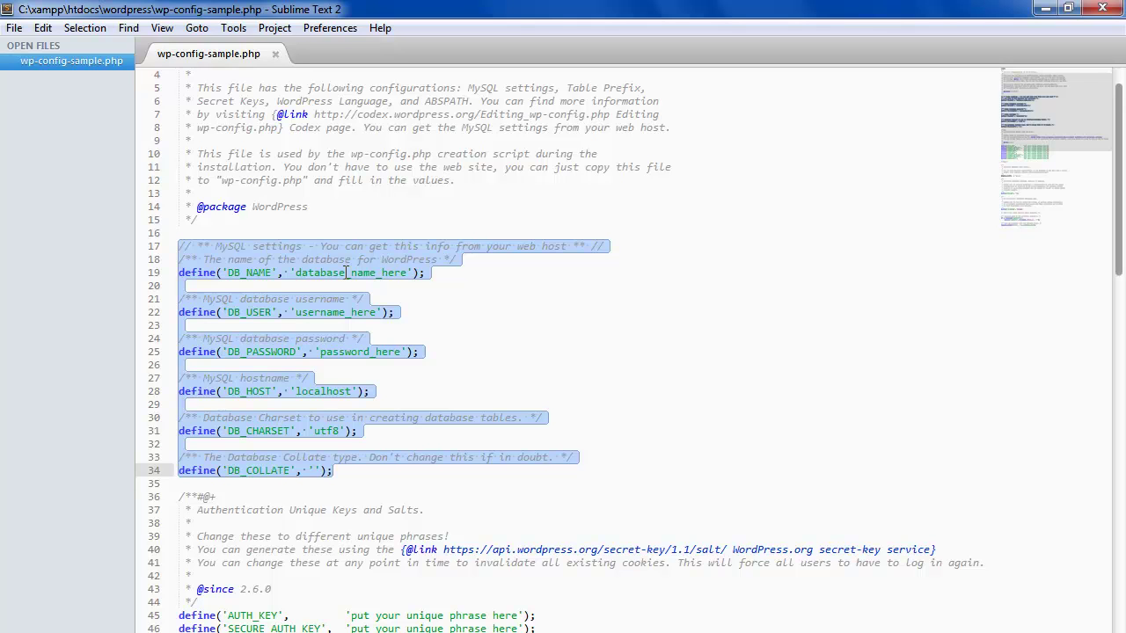
double_click(348, 273)
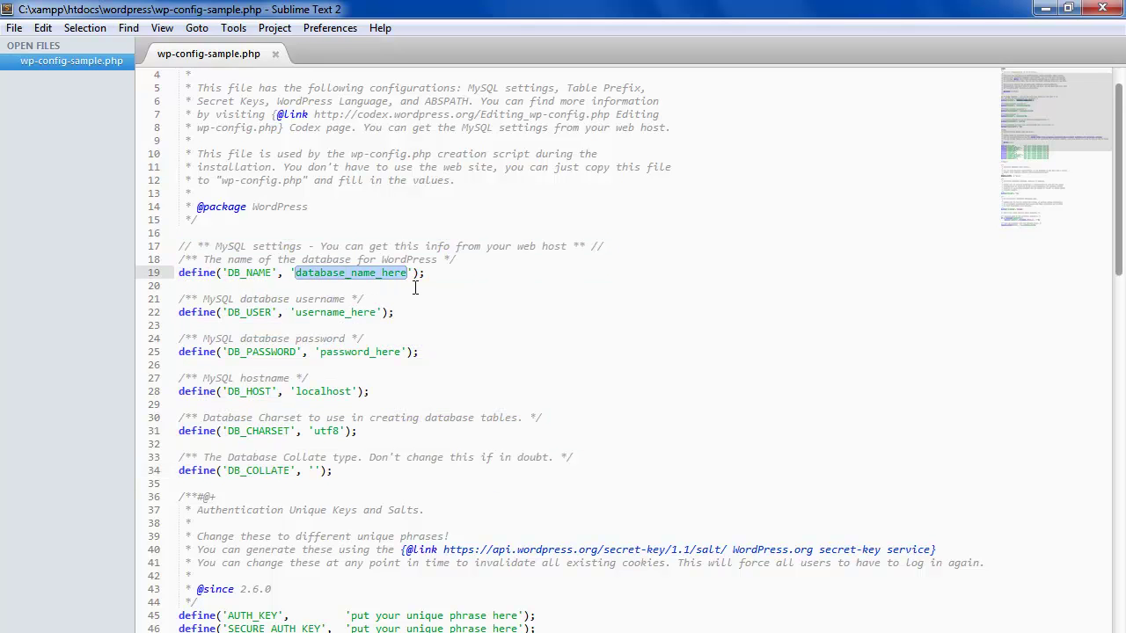
text(wordpress-)
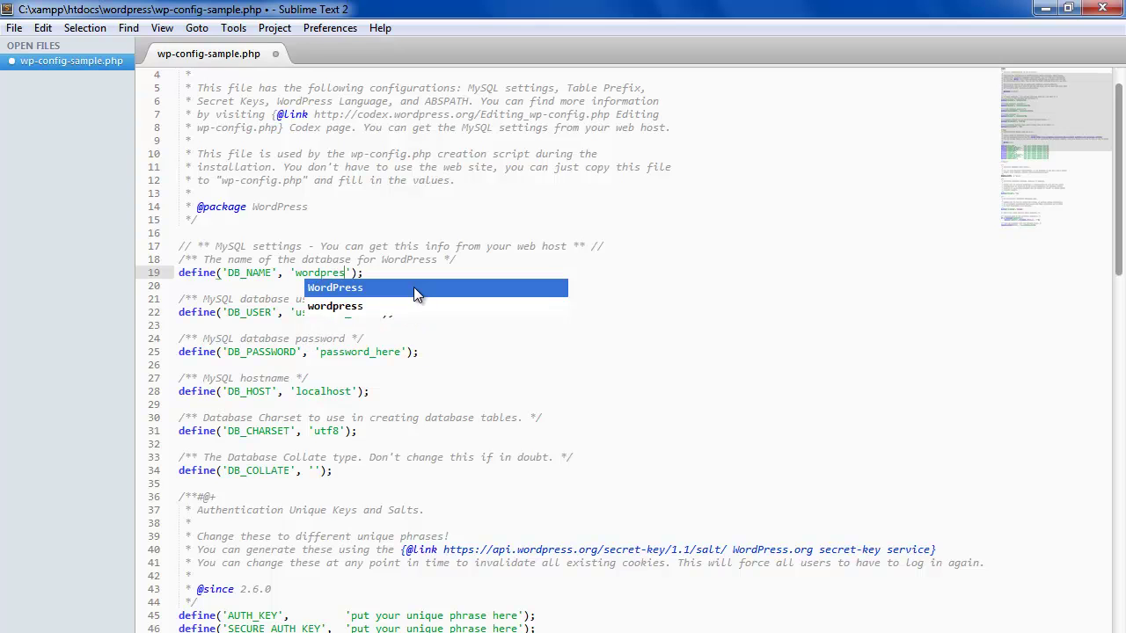
text(site-1)
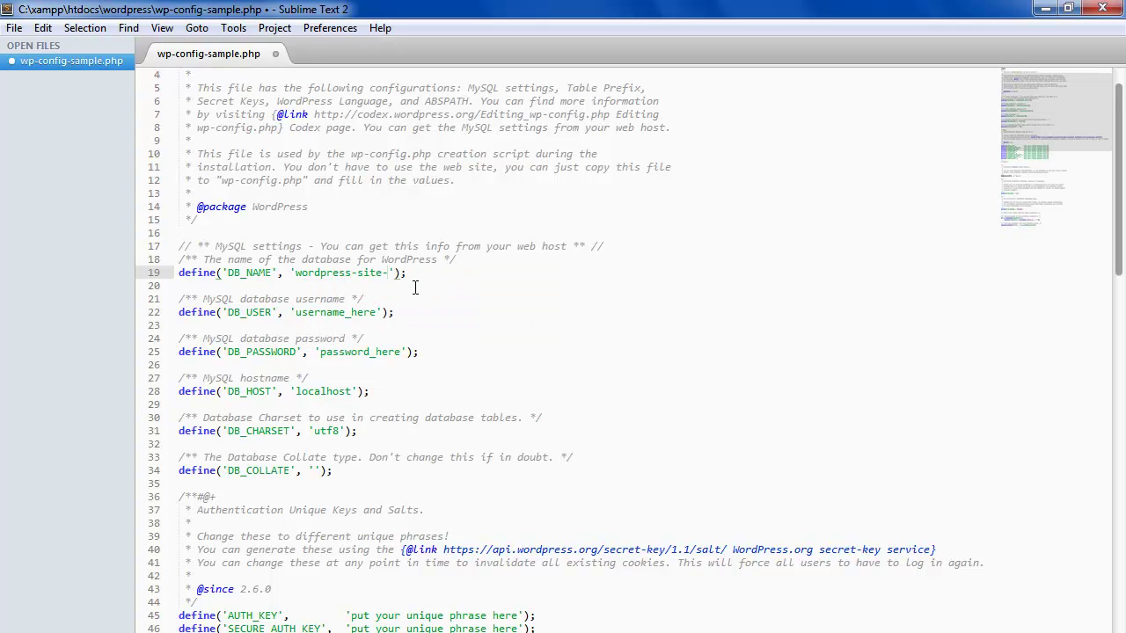
double_click(341, 312)
text(gavin)
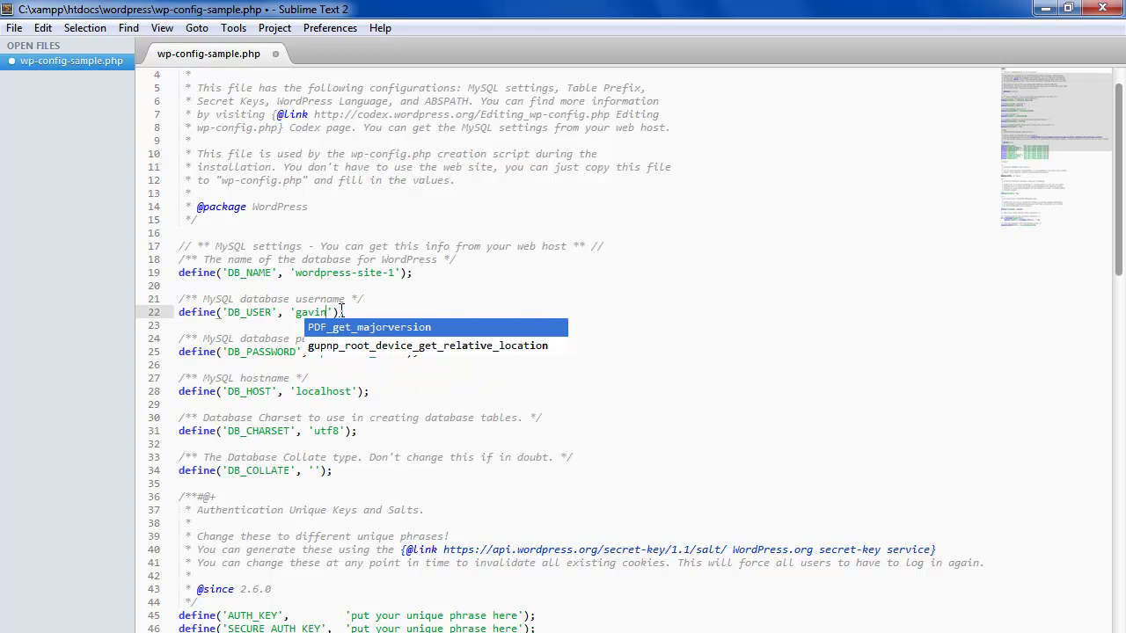
key(Escape)
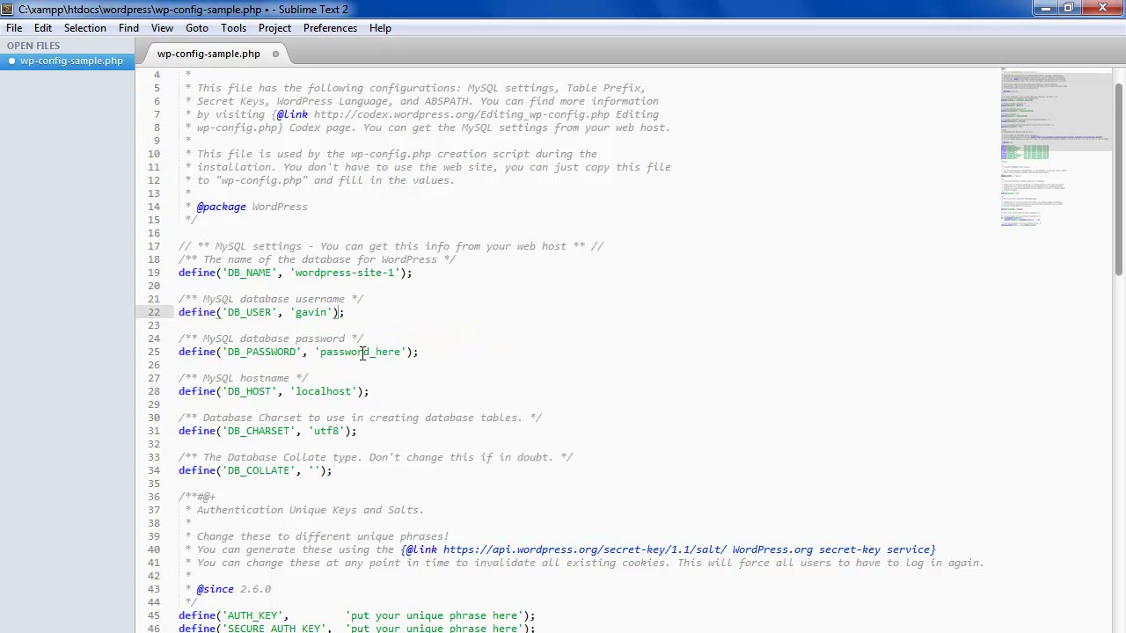
click(361, 352)
double_click(362, 352)
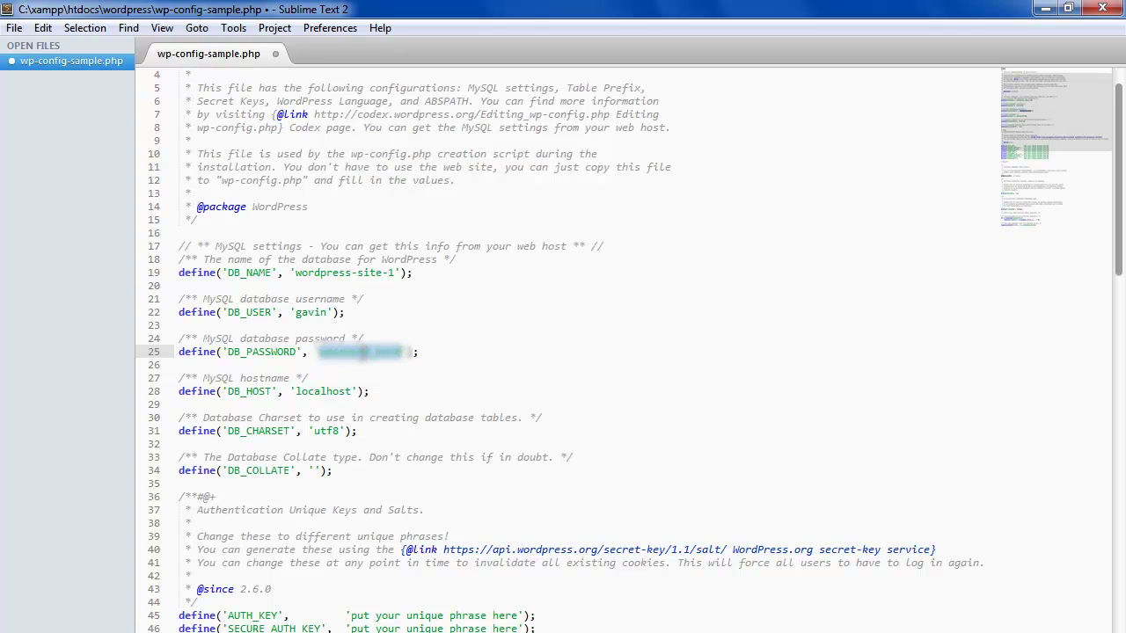
text(G********)
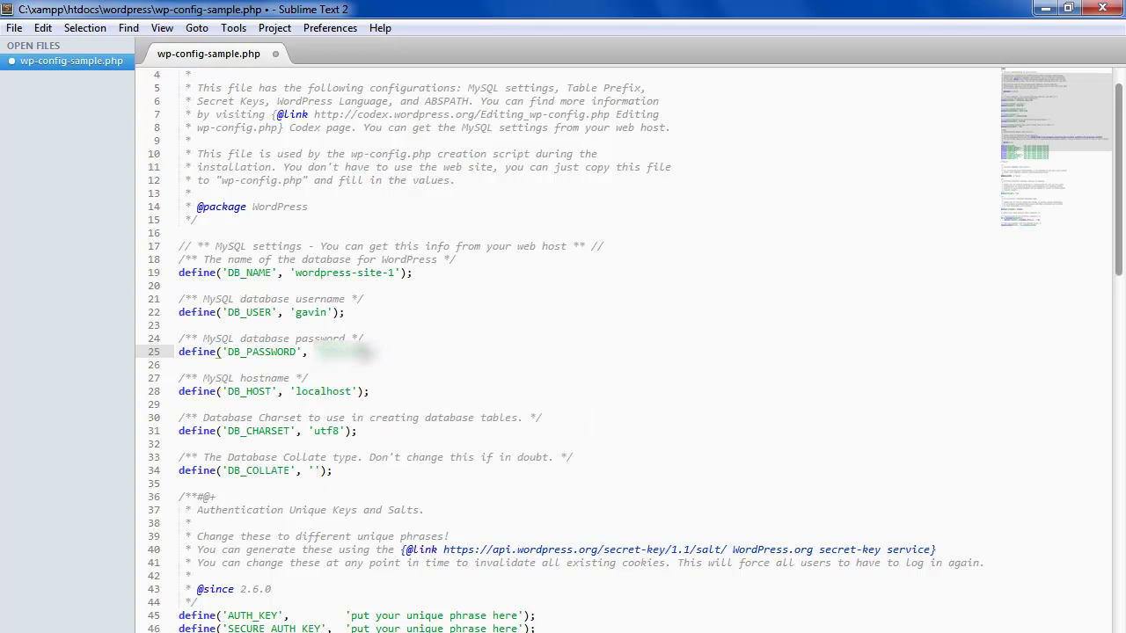
text(***))
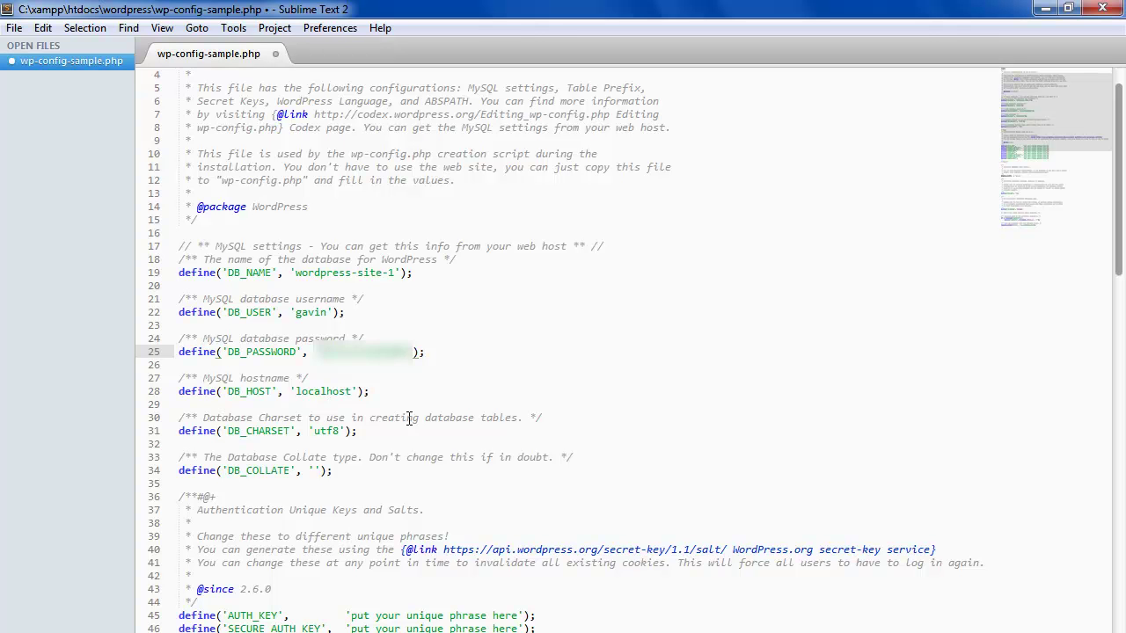
Save As wp-config.php in the wordpress folder, dropping '-sample' from the name.
click(14, 27)
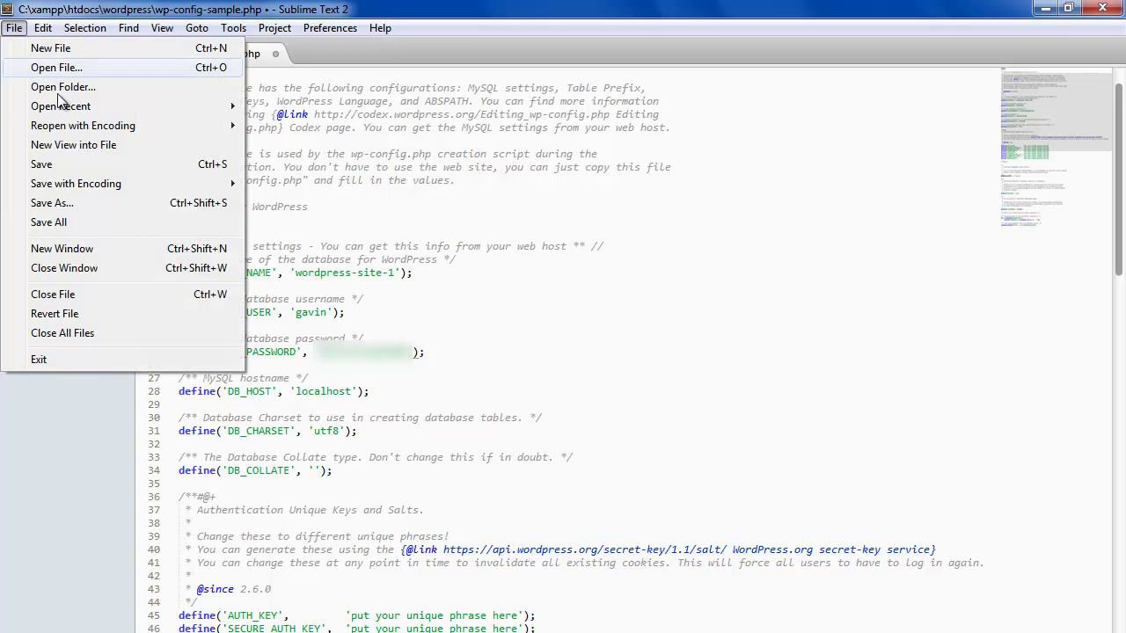
click(76, 205)
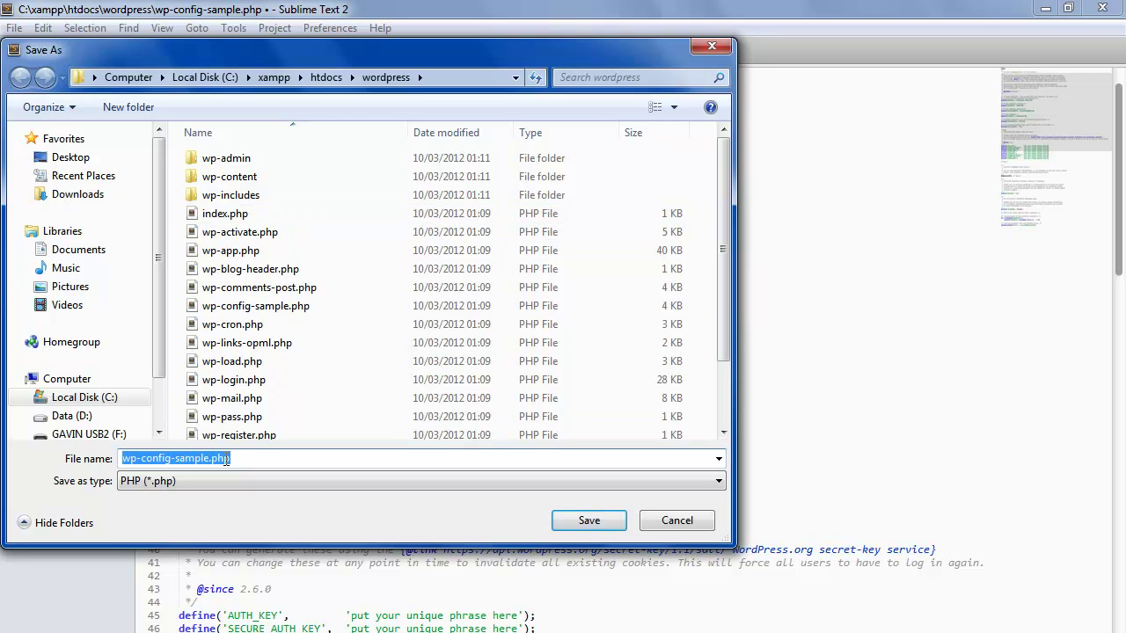
click(233, 459)
key(ctrl+a)
key(Delete)
drag(210, 460, 171, 461)
key(BackSpace)
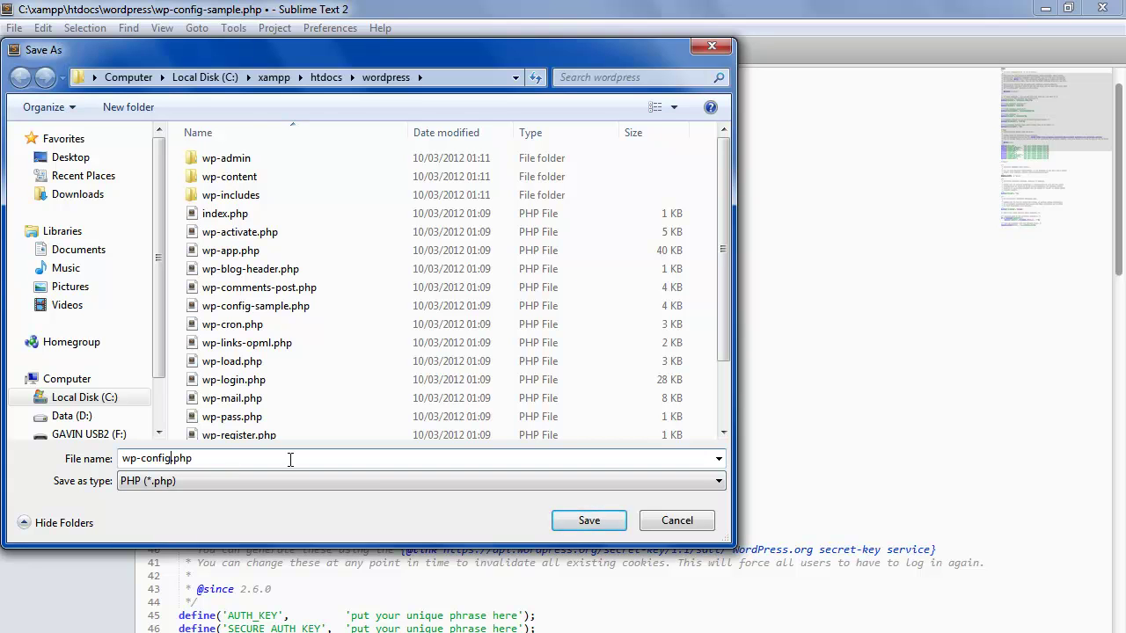
click(588, 520)
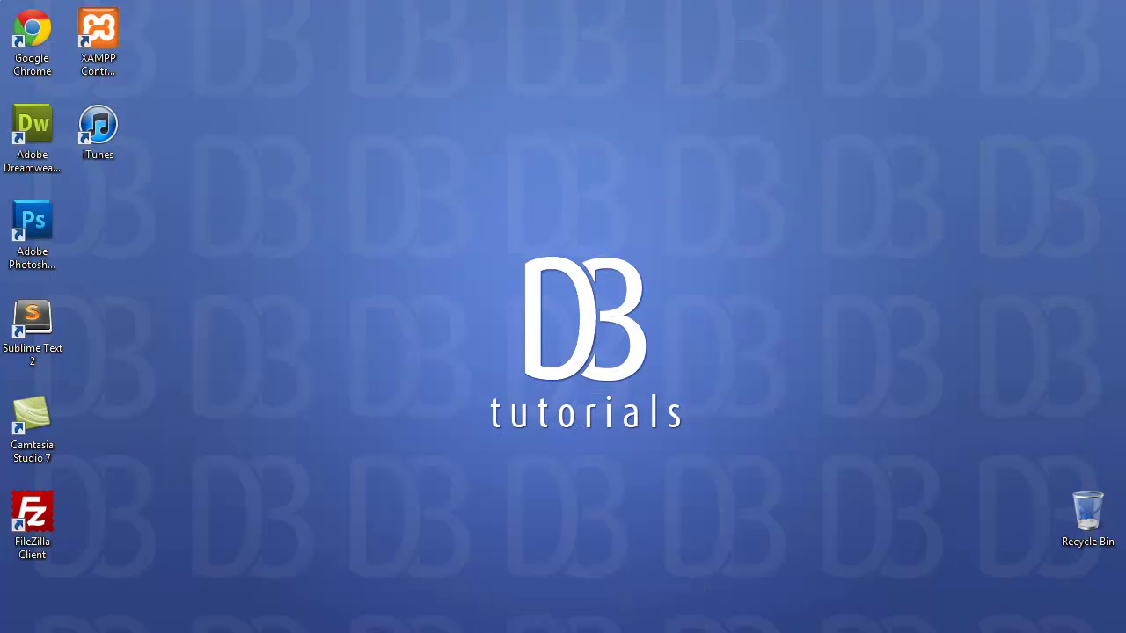
Leave phpMyAdmin and load localhost/wordpress/wp-admin/install.php in Chrome.
click(123, 632)
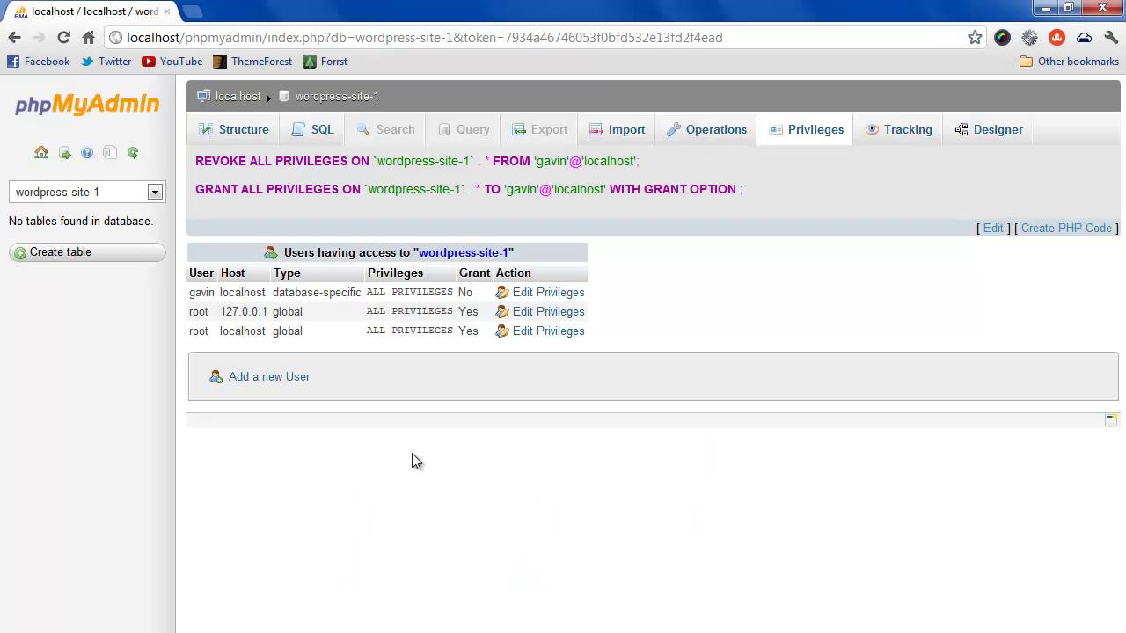
click(88, 37)
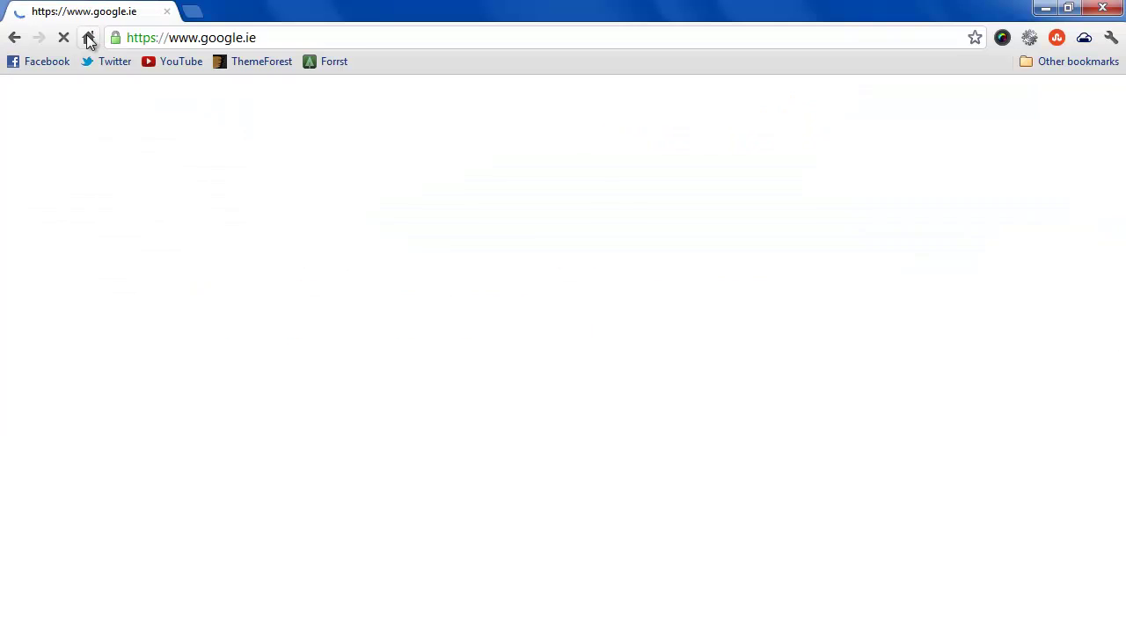
click(293, 41)
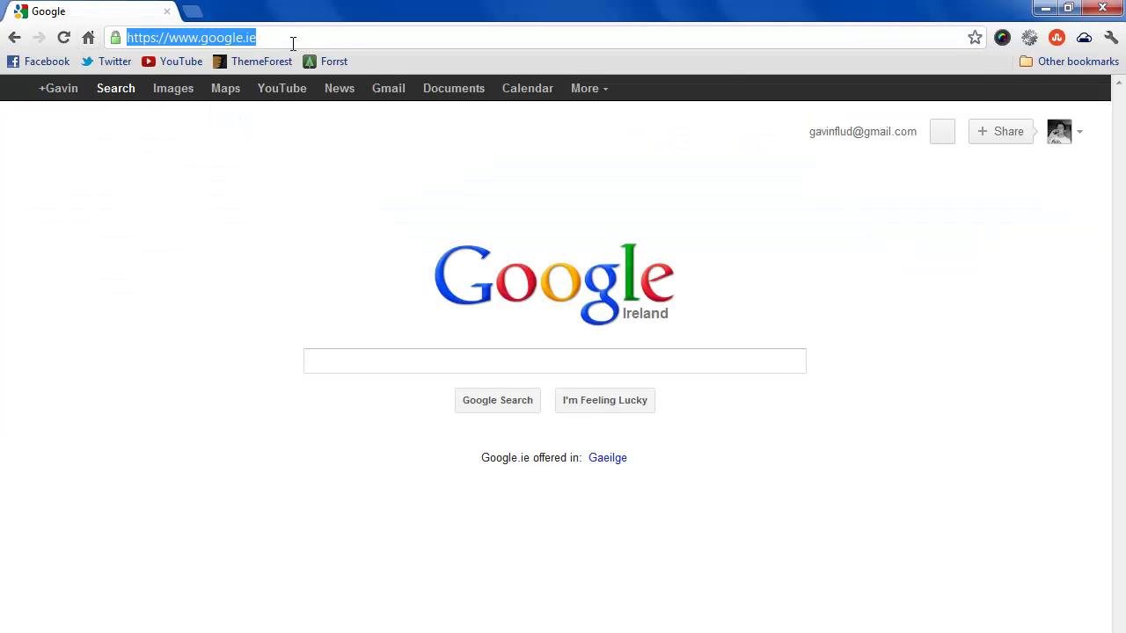
text(localhos)
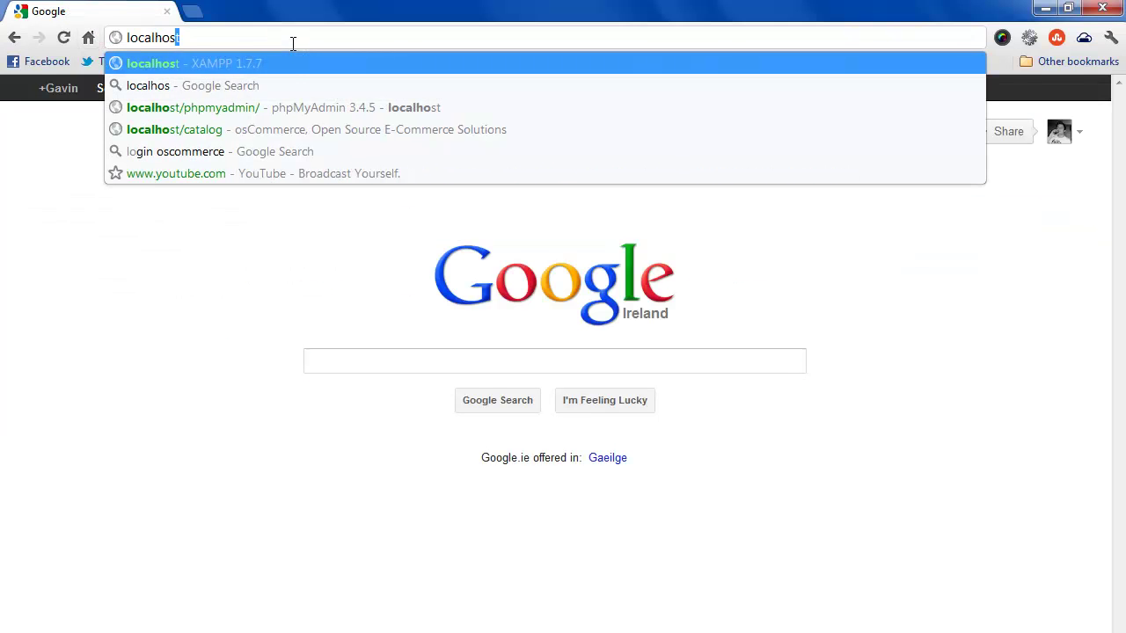
text(t/wordpress)
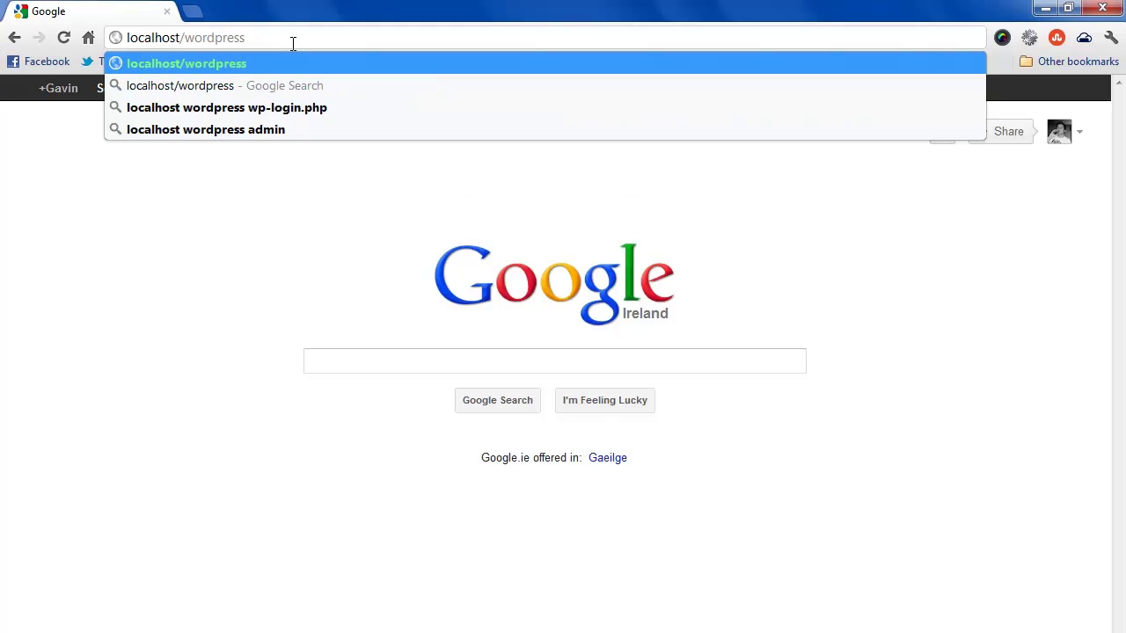
text(/)
key(BackSpace)
text(/)
text(wp-admin)
text(/insta;;)
key(BackSpace)
key(BackSpace)
text(ll.php)
key(Return)
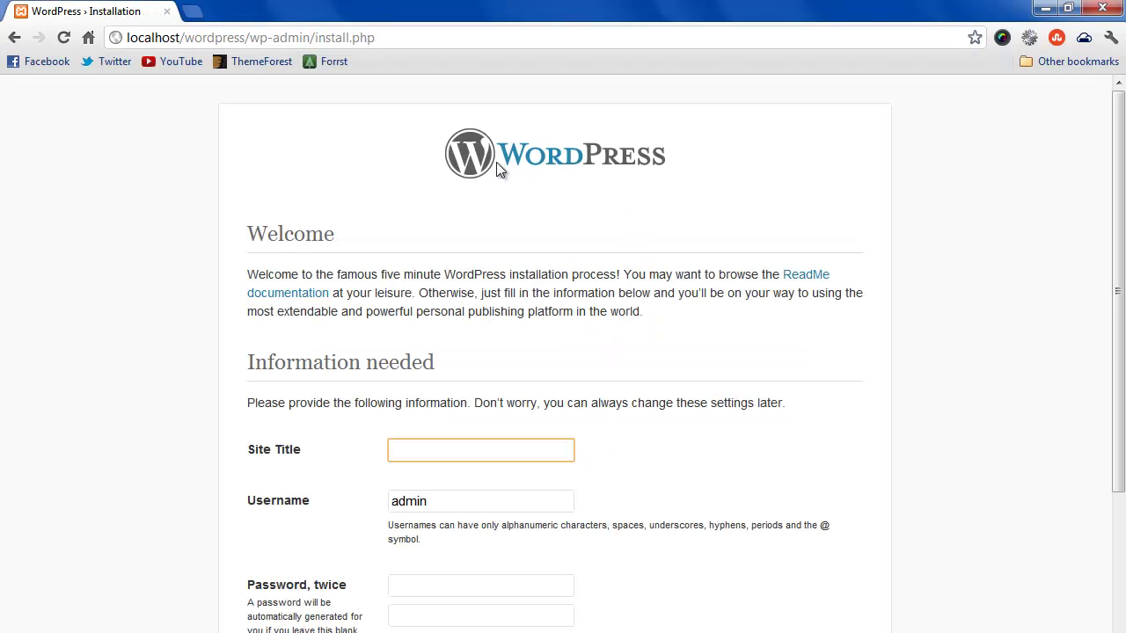
Enter the site title and replace the default admin username with a new username.
click(446, 251)
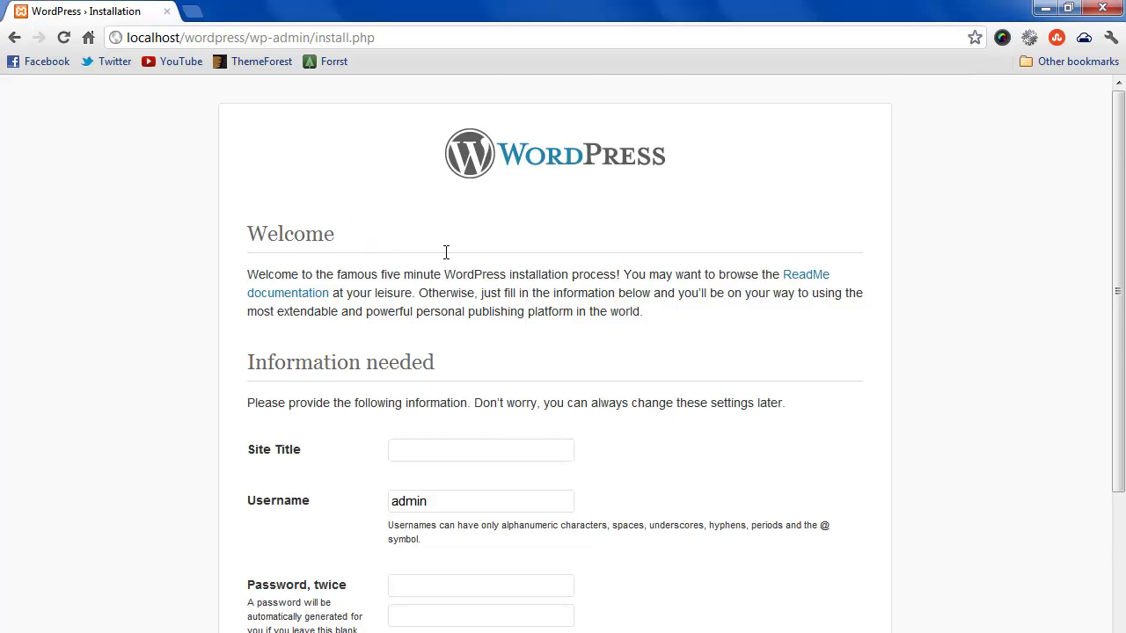
scroll(445, 255, down, 1)
click(474, 369)
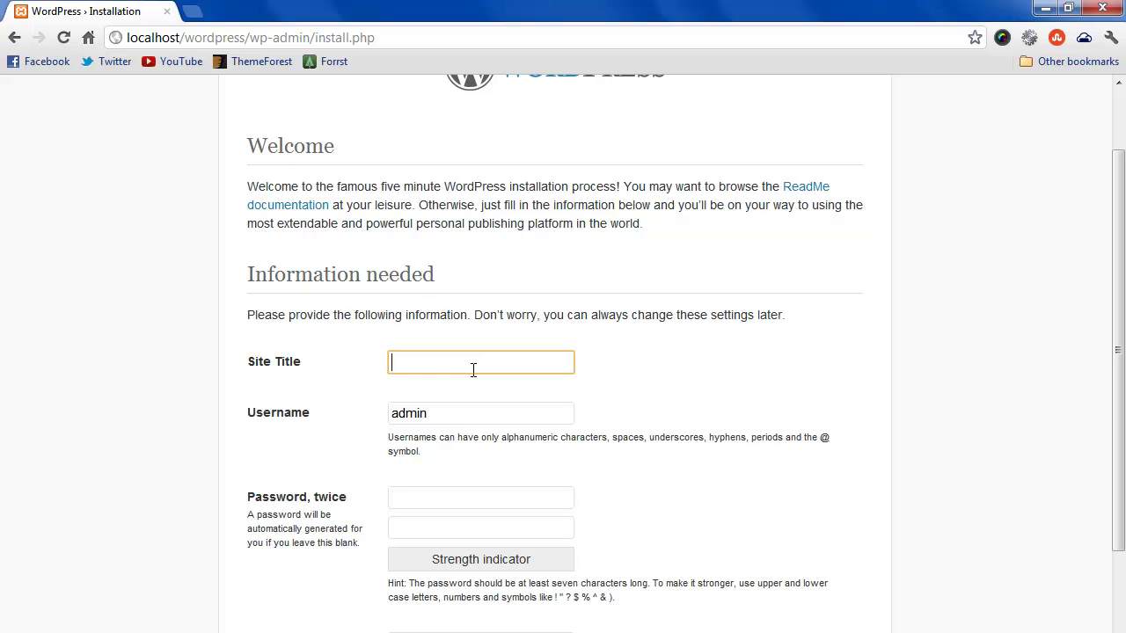
text(Gavin's Site)
click(479, 416)
double_click(479, 416)
text(gavin)
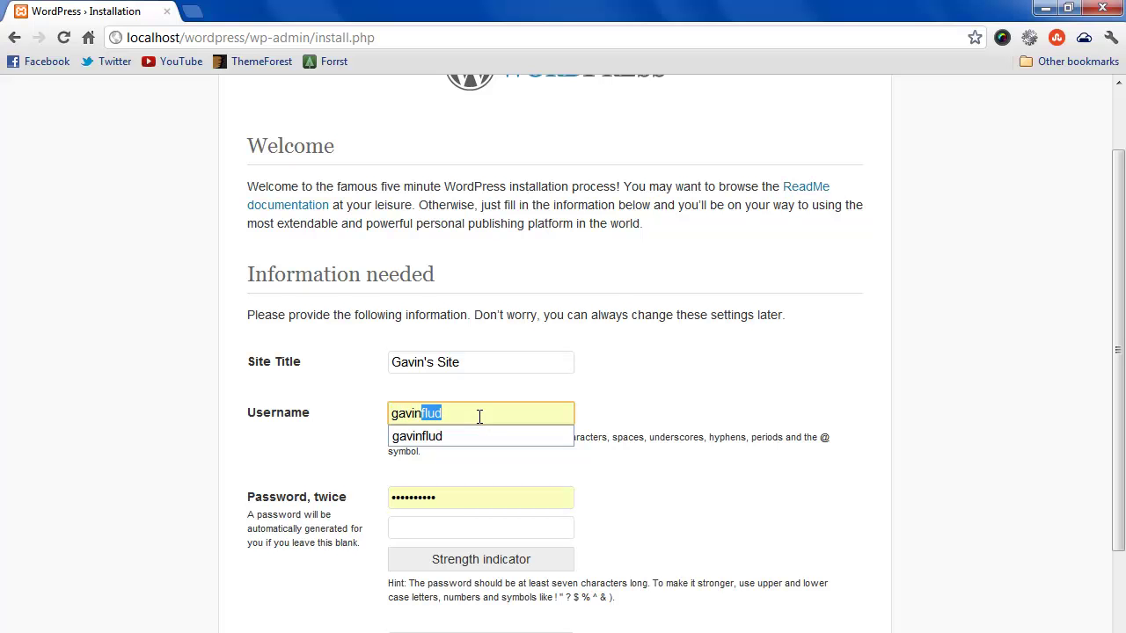
key(BackSpace)
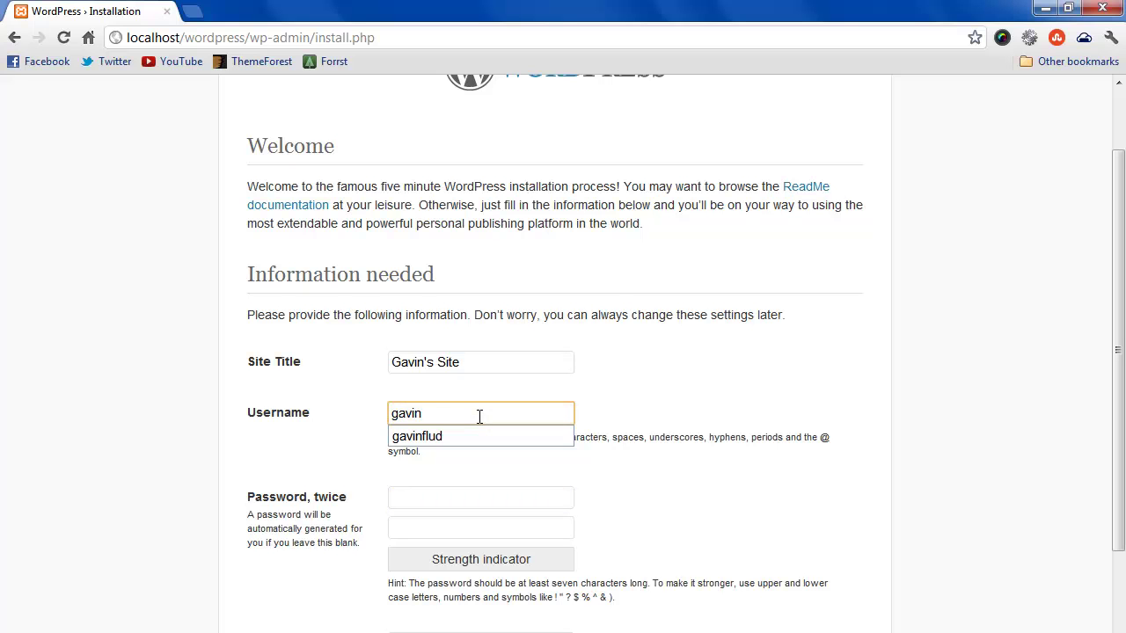
Enter the admin password and repeat it in the confirmation field.
click(439, 496)
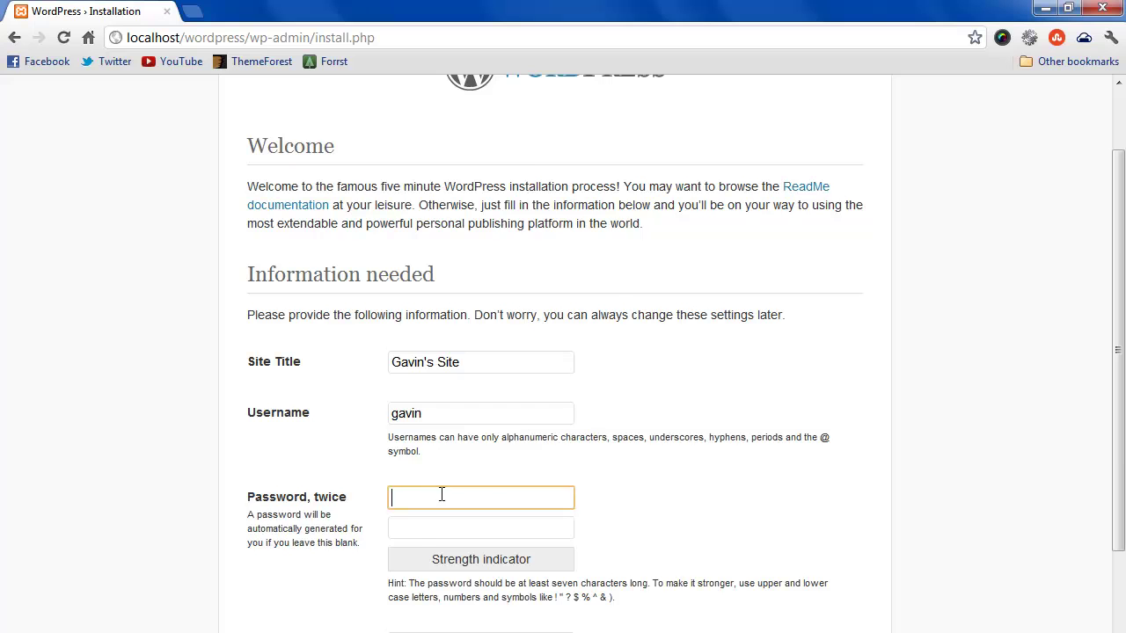
scroll(442, 495, down, 3)
text(******)
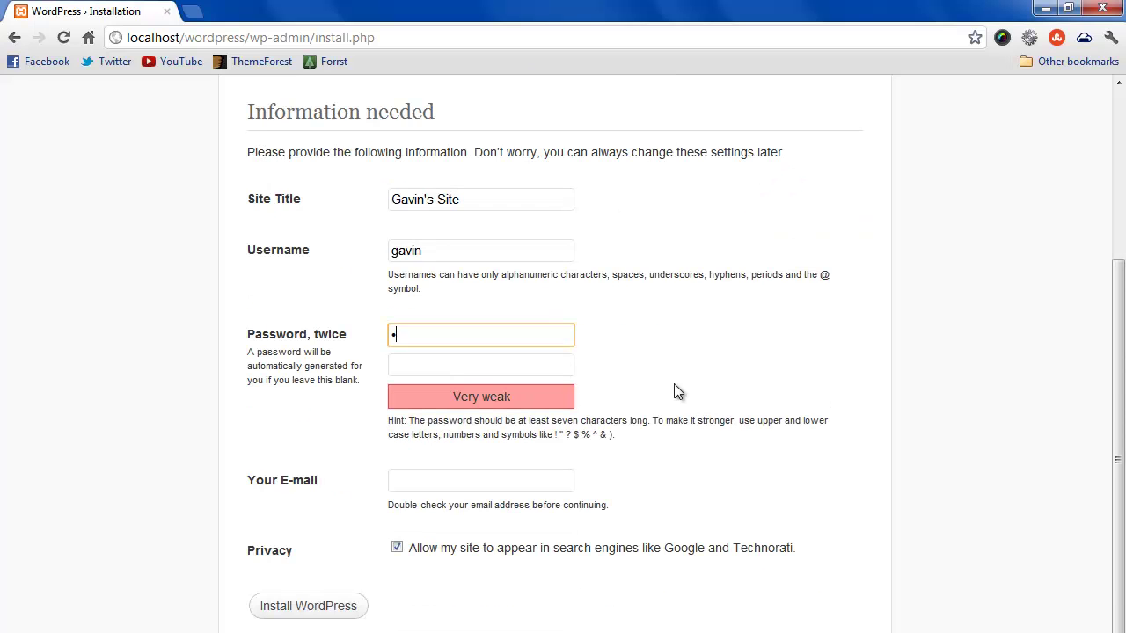
text(********)
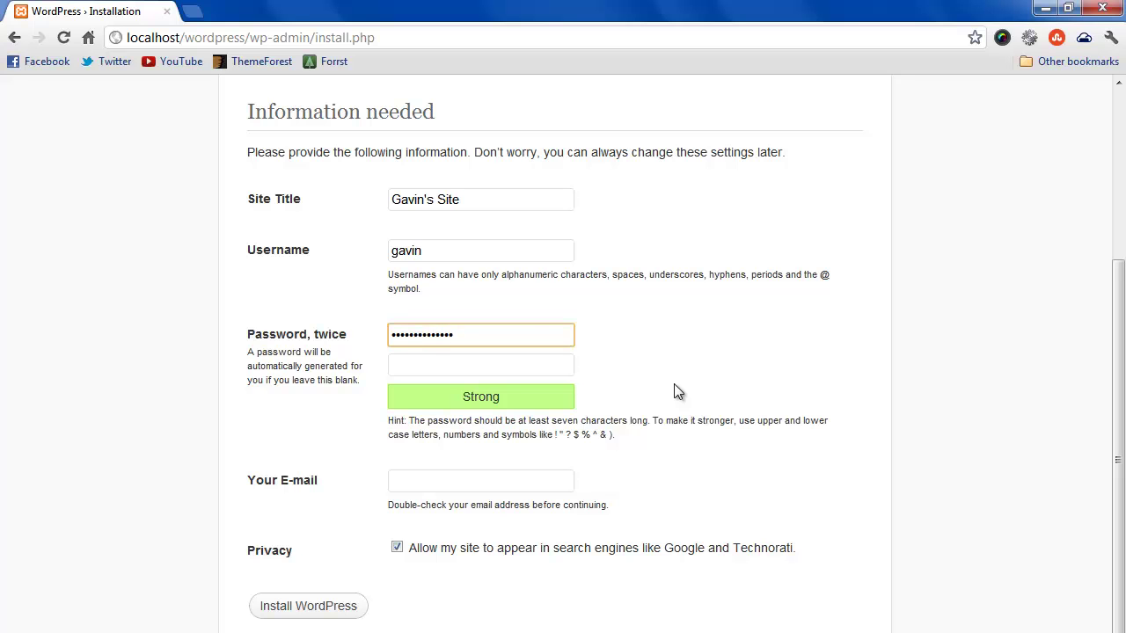
click(485, 363)
text(**************)
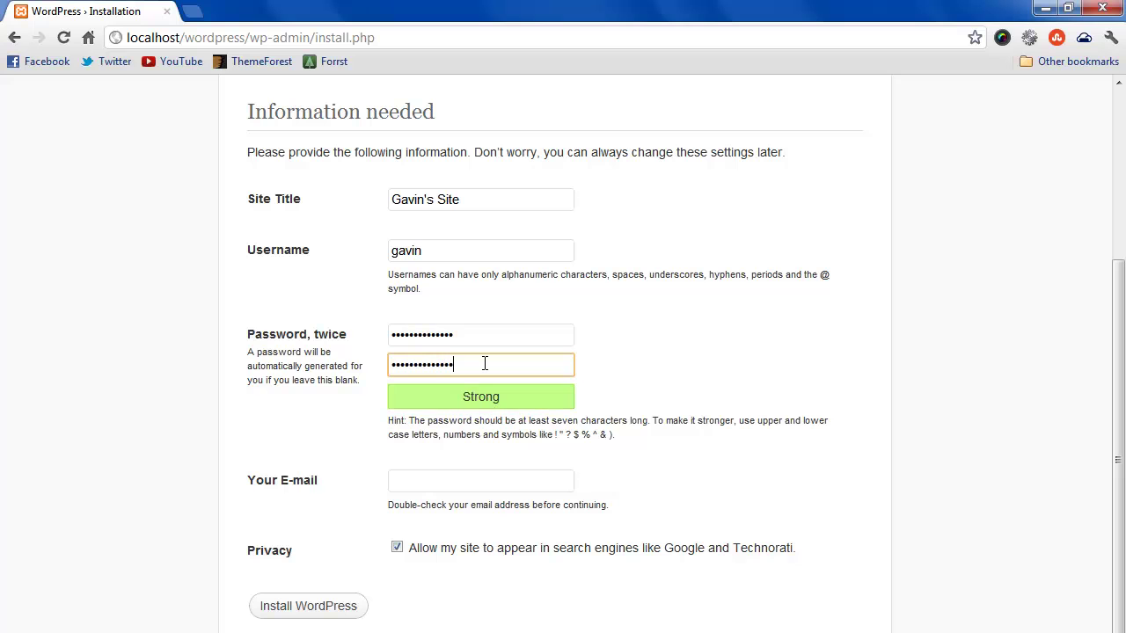
Fill in the admin e-mail, discourage search engine indexing, and run Install WordPress.
click(463, 481)
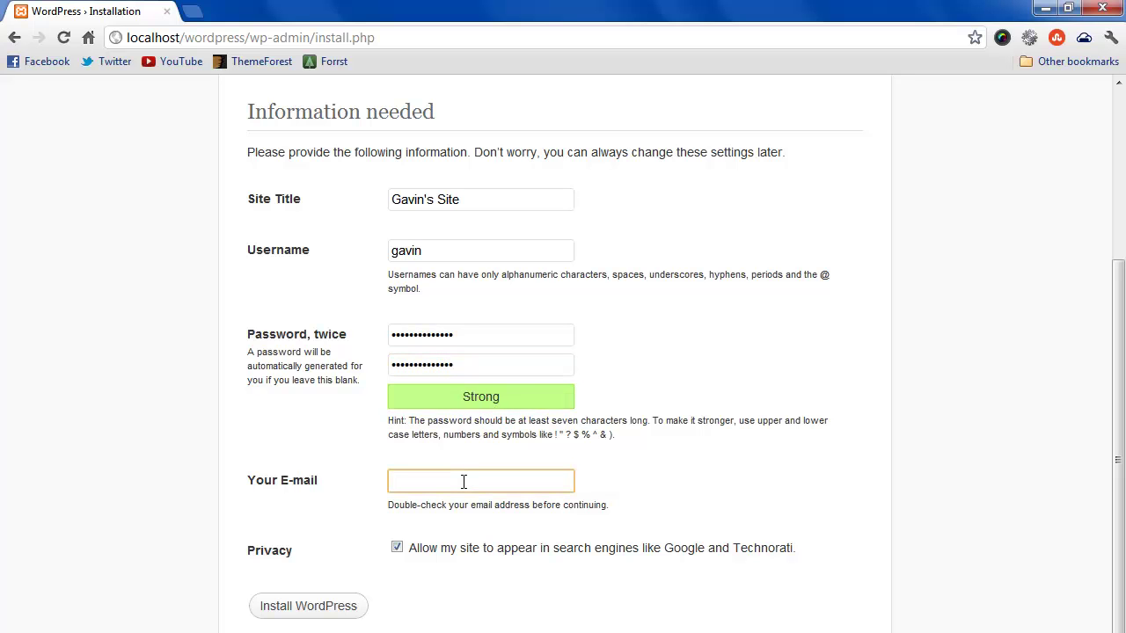
click(396, 548)
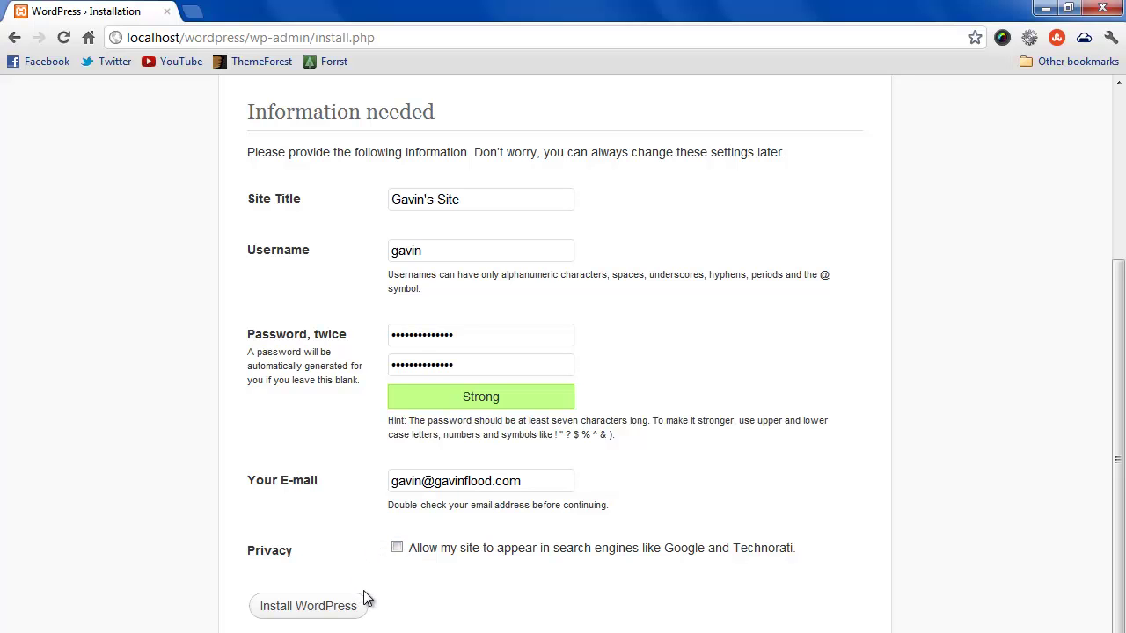
click(323, 610)
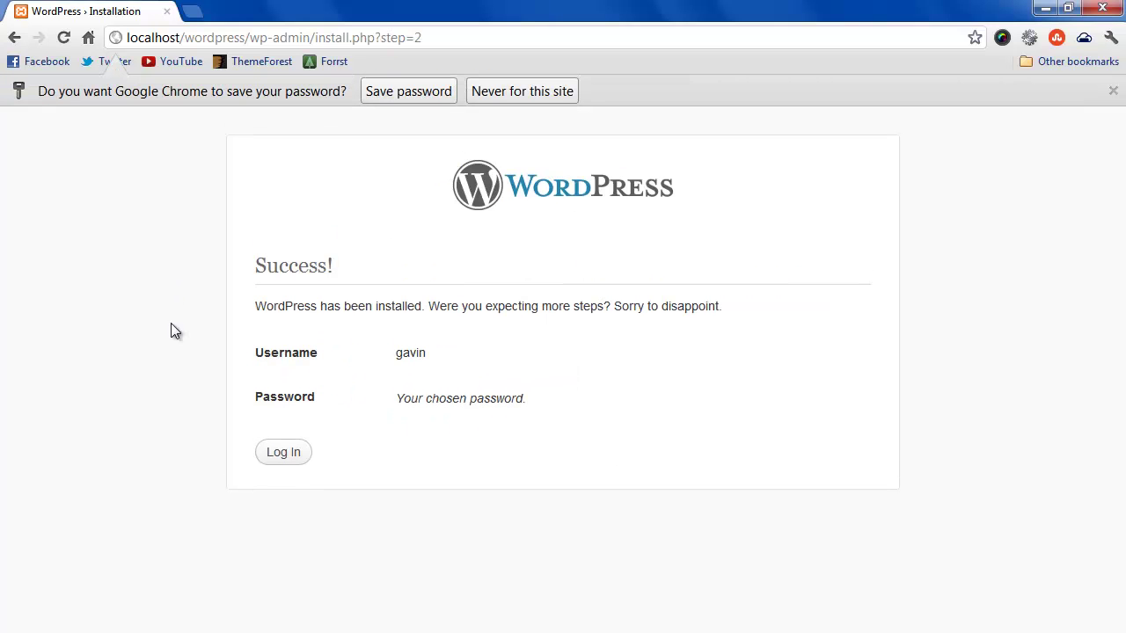
Decline saving the password, then log in with the new admin credentials and Remember Me ticked.
click(551, 94)
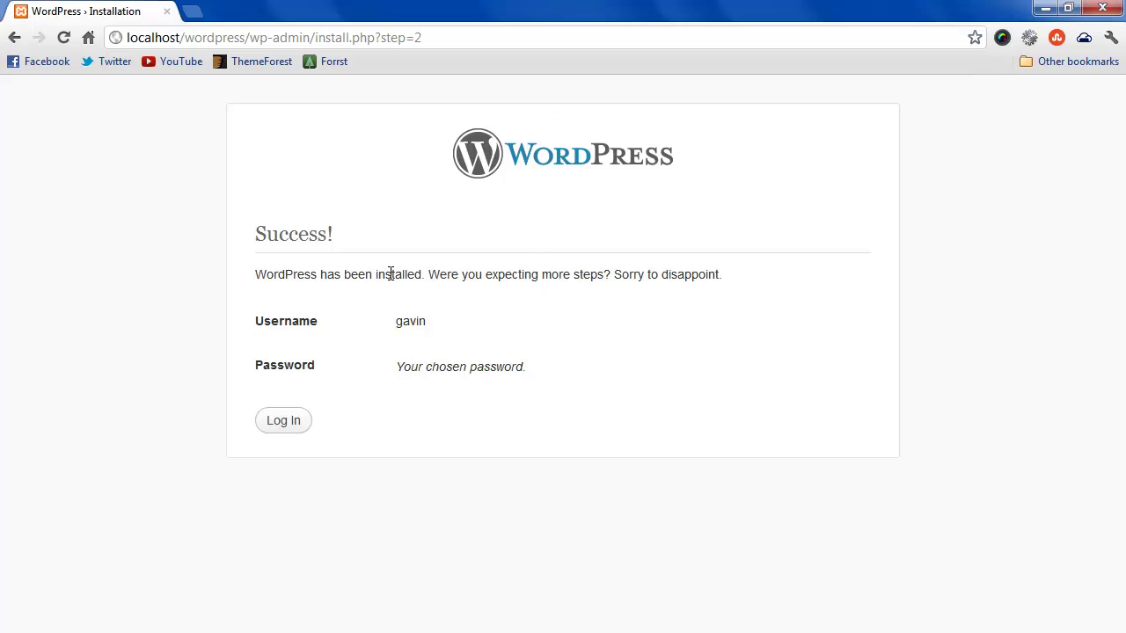
click(279, 423)
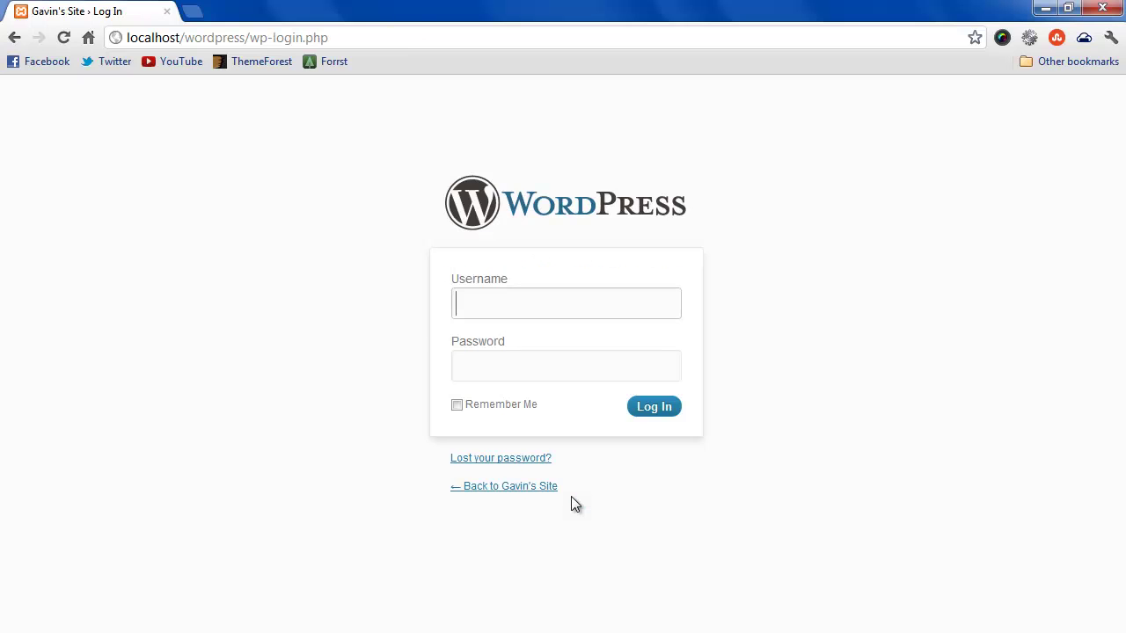
click(537, 309)
text(gavin)
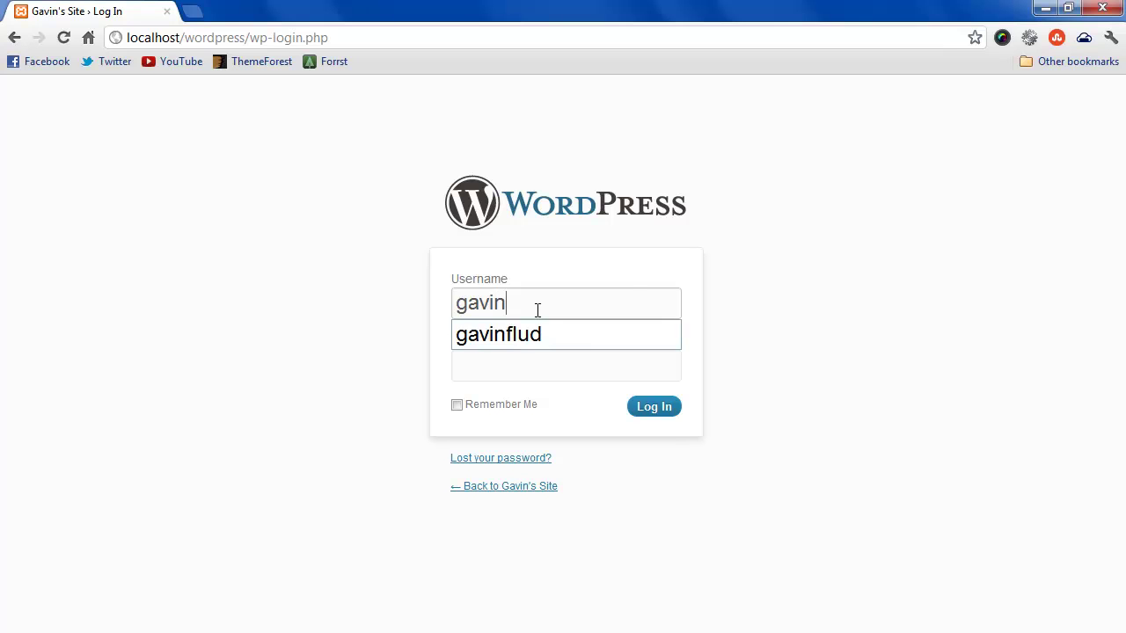
key(Escape)
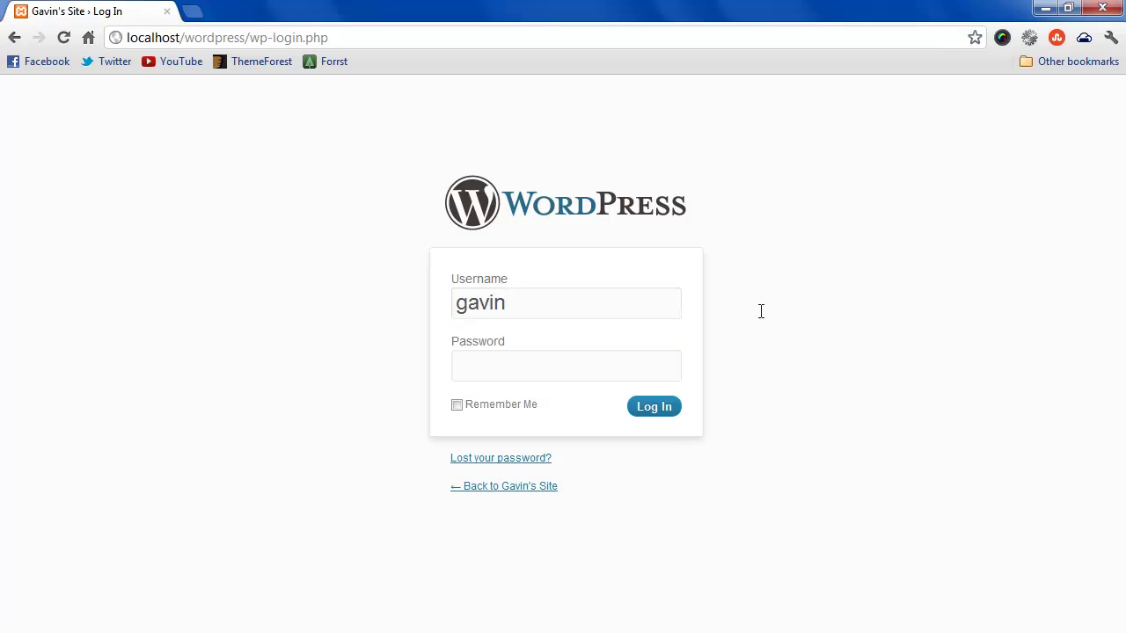
click(614, 369)
text(*********)
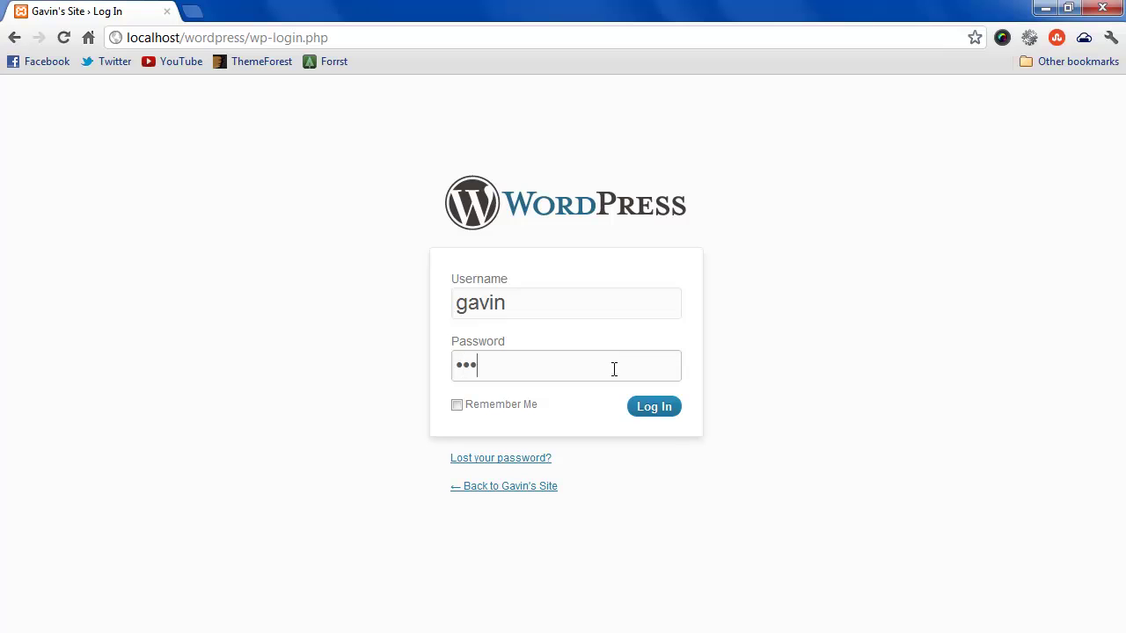
text(*****)
click(503, 405)
click(645, 410)
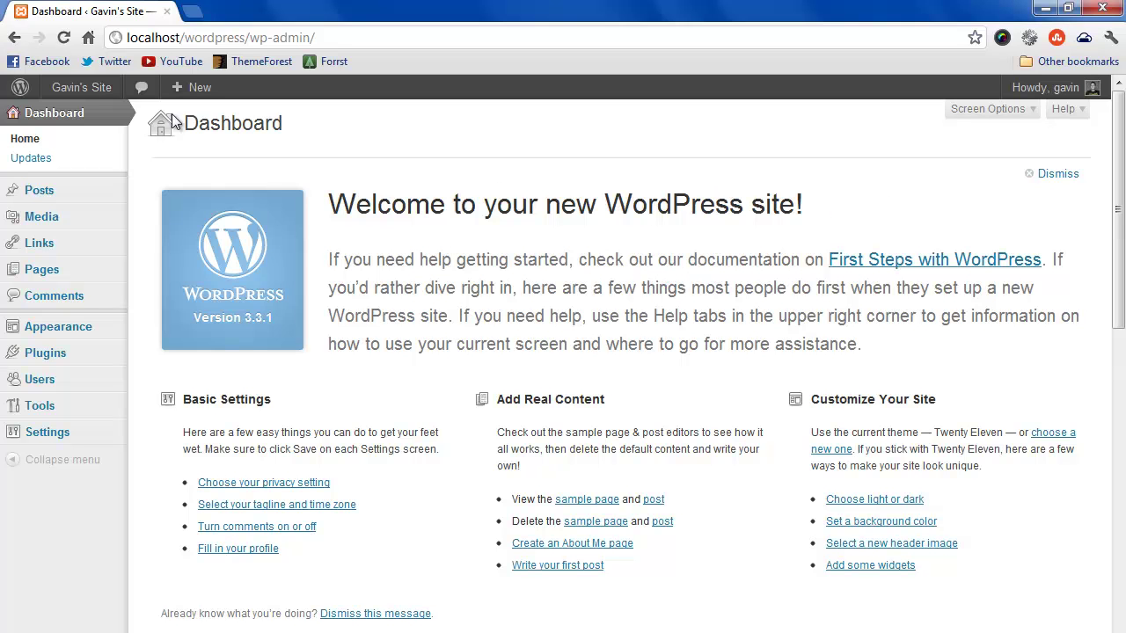
Load localhost/wordpress/ in a new browser tab to view the live site.
mouse_move(93, 95)
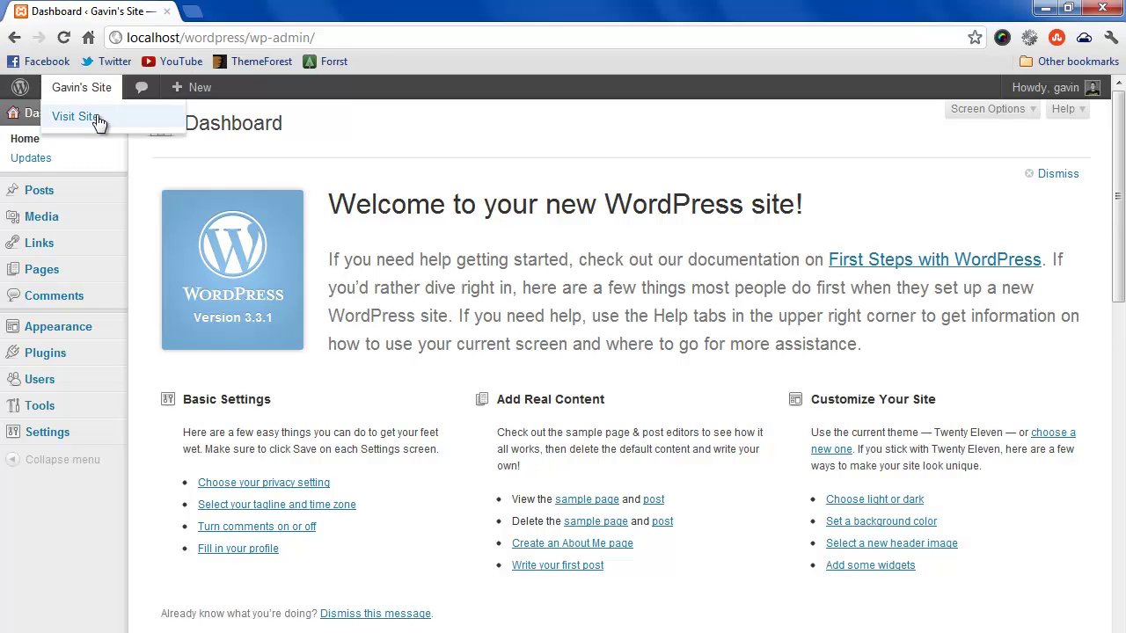
click(195, 12)
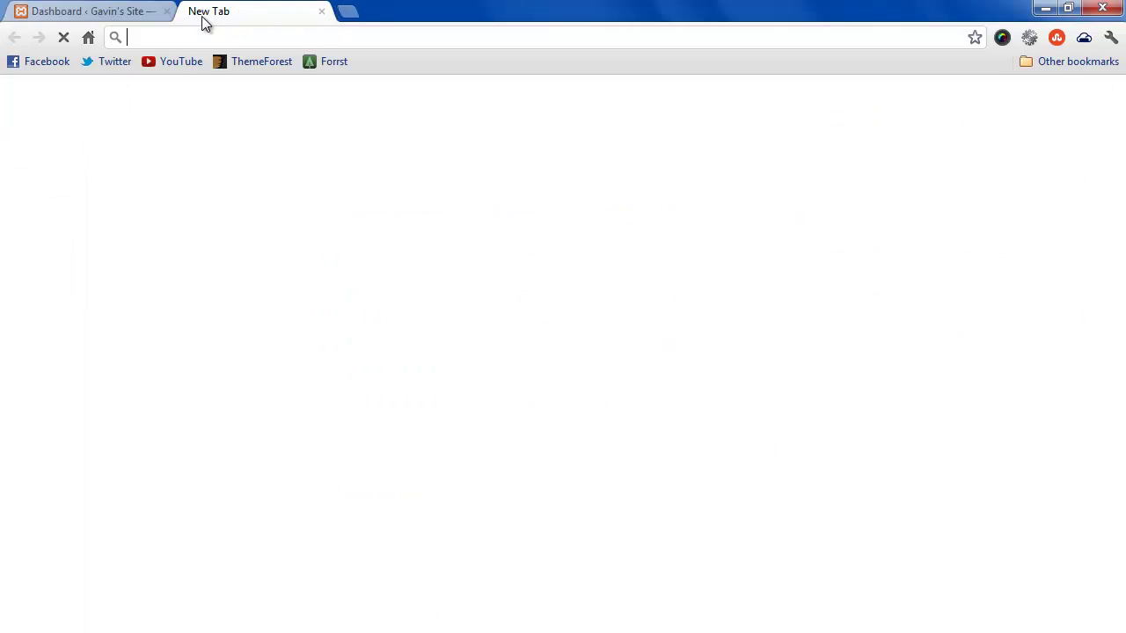
text(localhost)
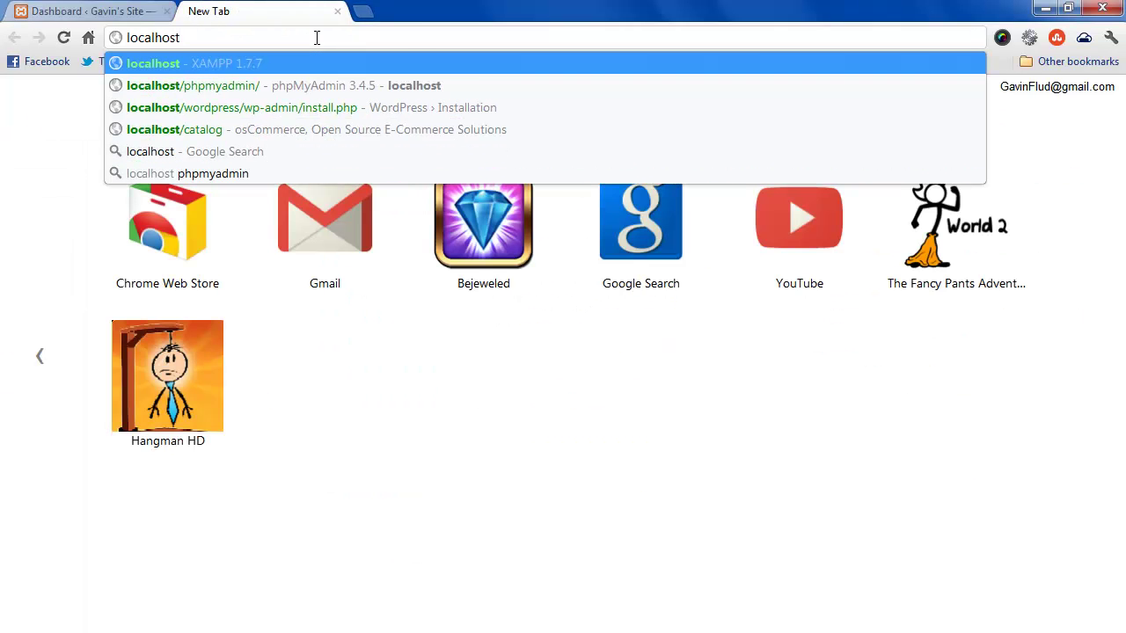
text(/wordpress)
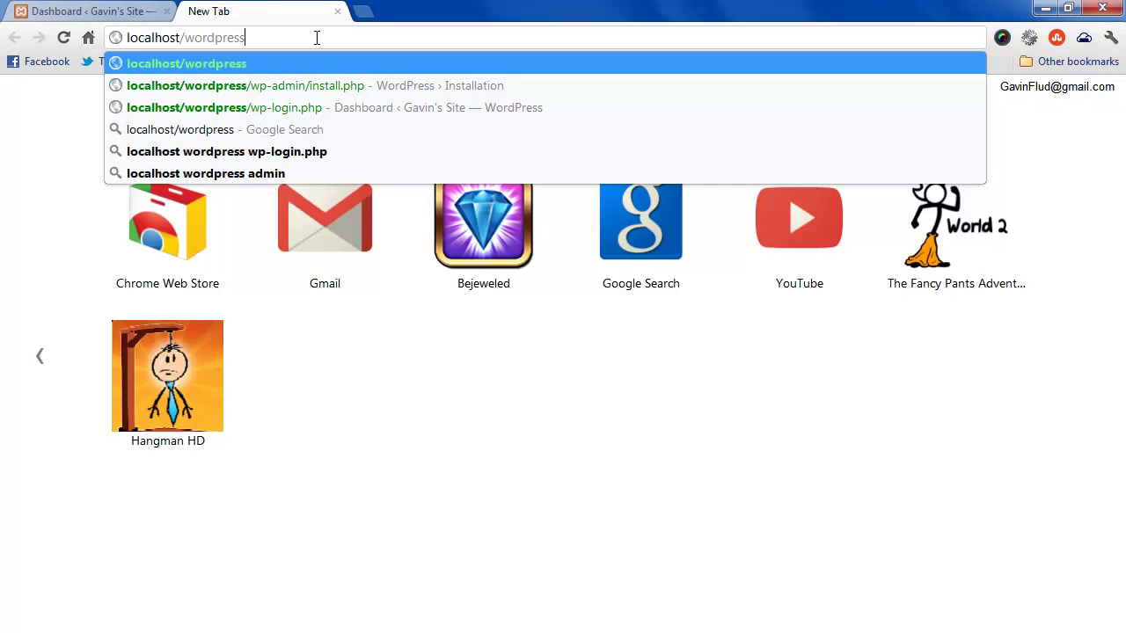
text(/)
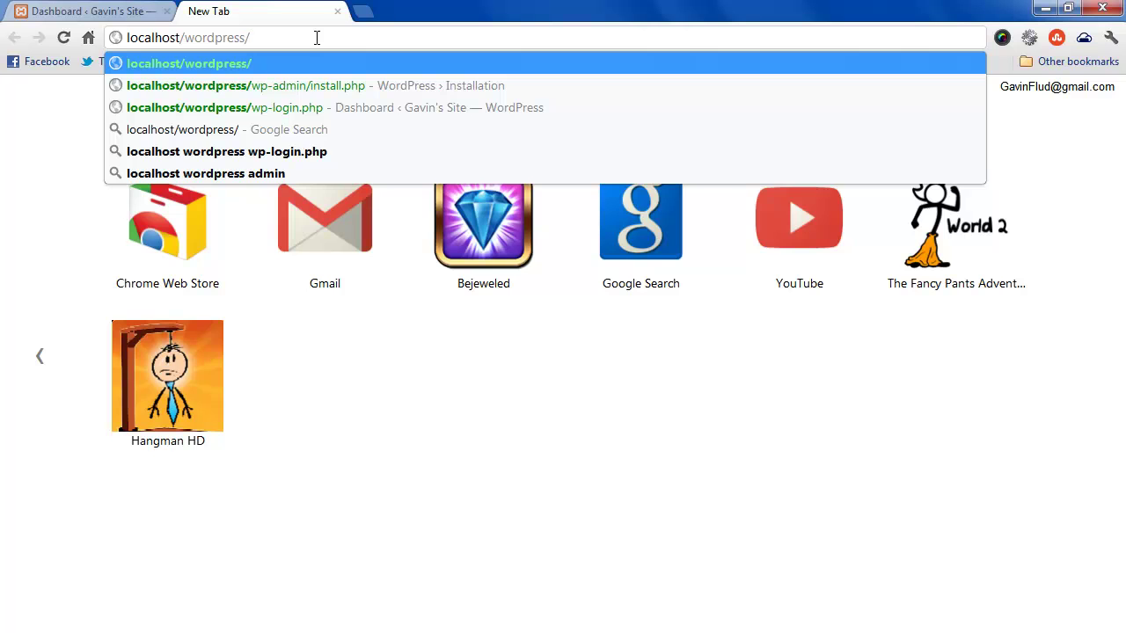
key(Return)
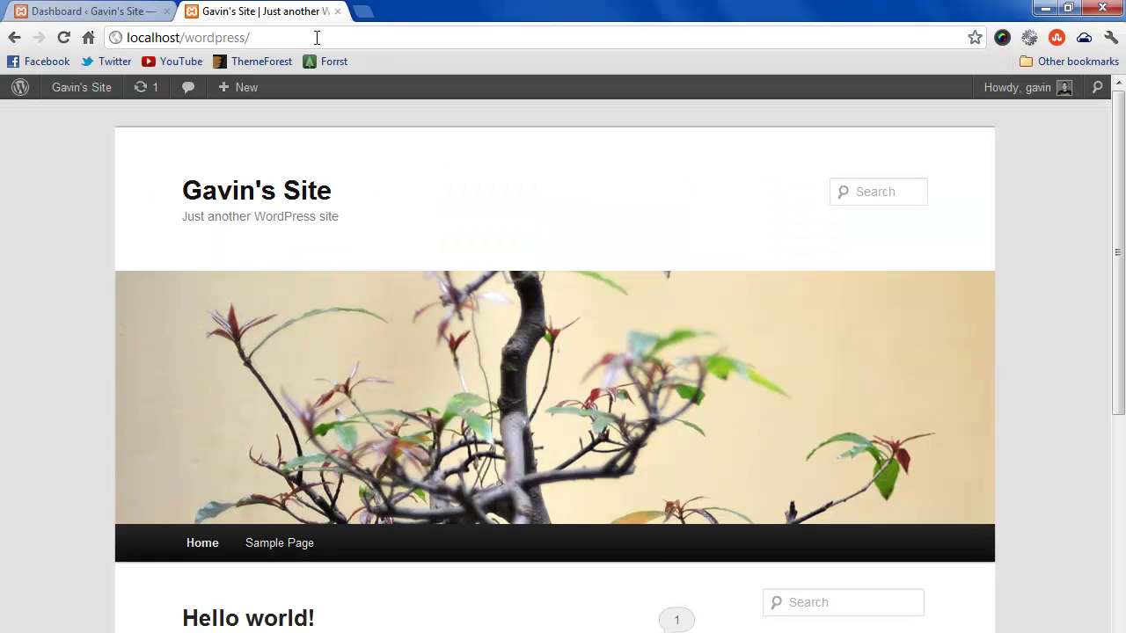
click(872, 190)
click(547, 187)
scroll(548, 194, down, 3)
scroll(552, 221, up, 3)
scroll(553, 221, down, 3)
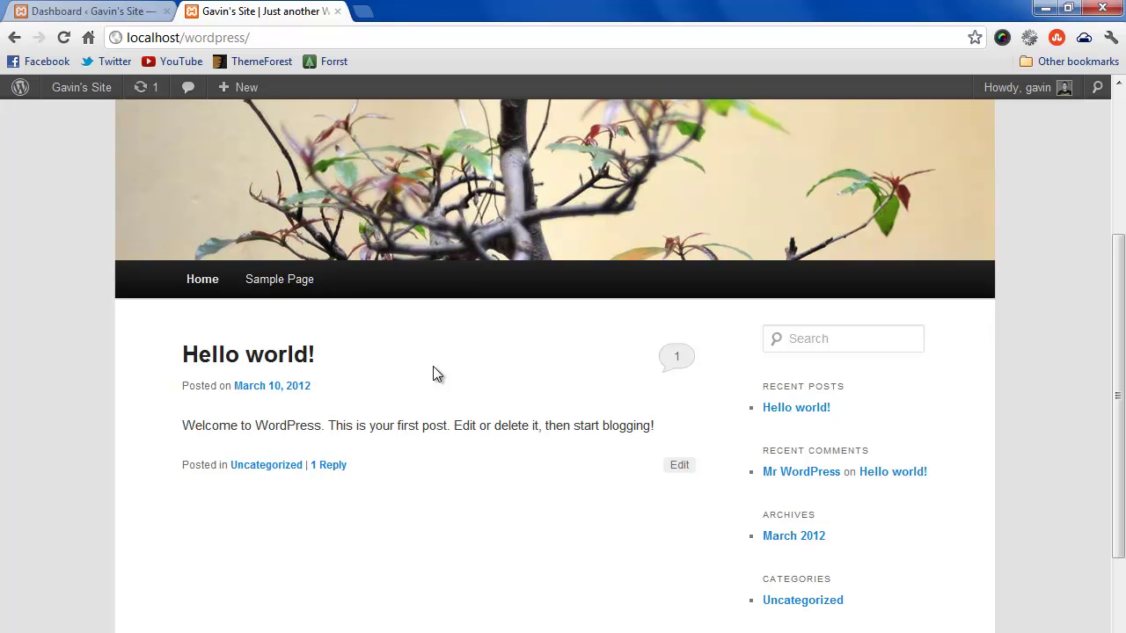
scroll(551, 179, up, 3)
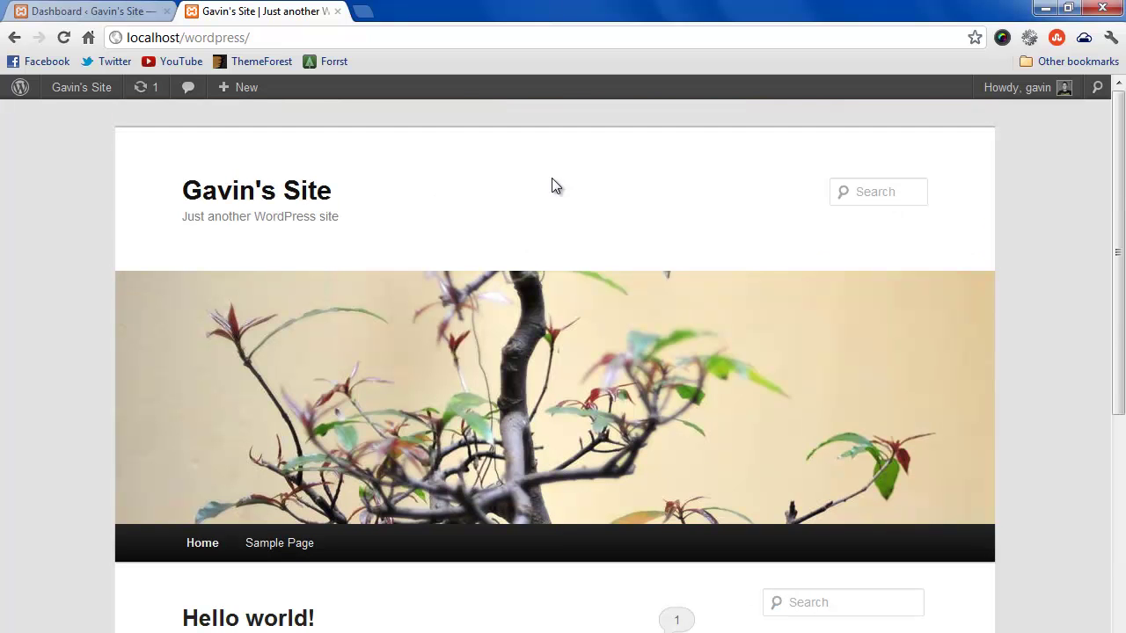